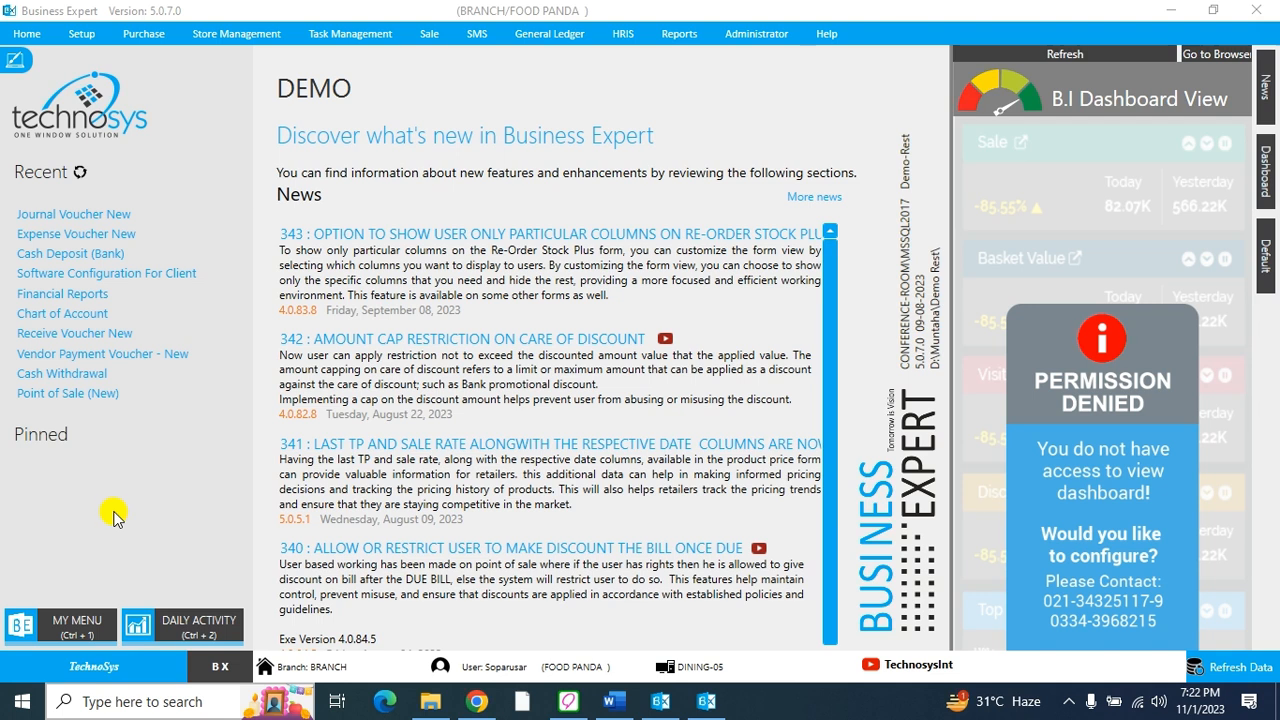
Open the Employee Salary Structure form from the HRIS payroll section.
left_click(620, 34)
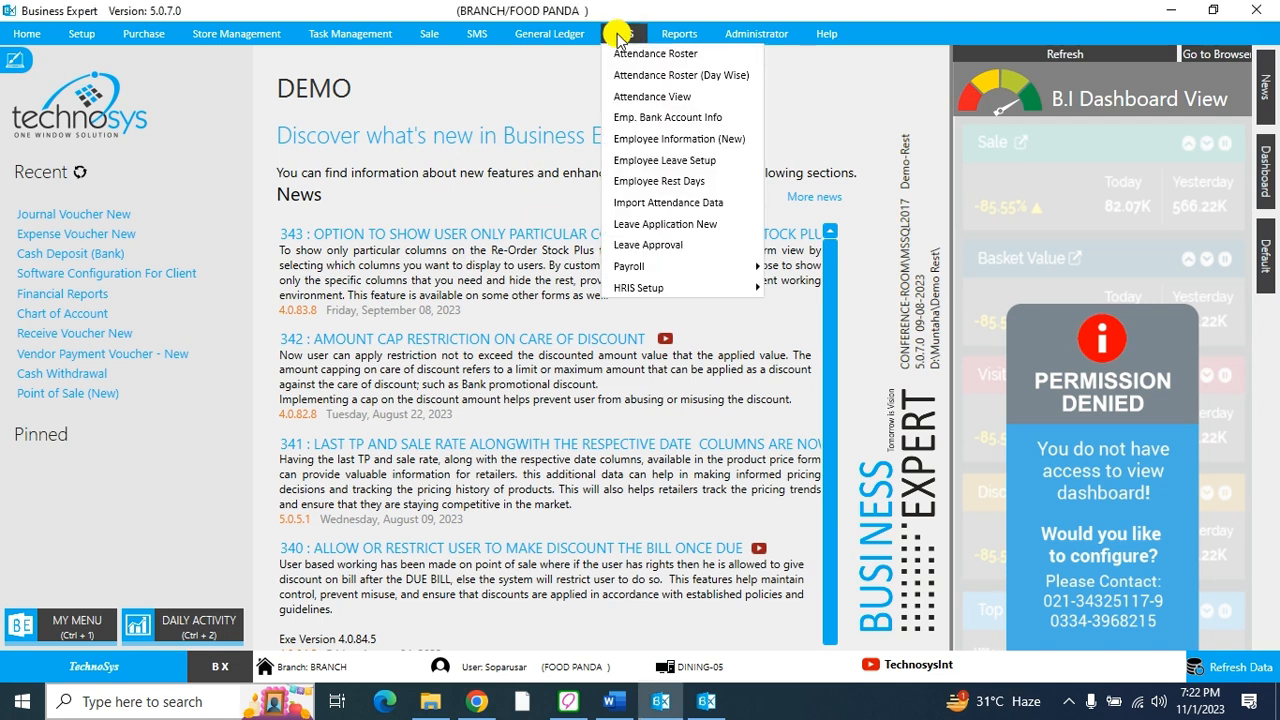
mouse_move(630, 266)
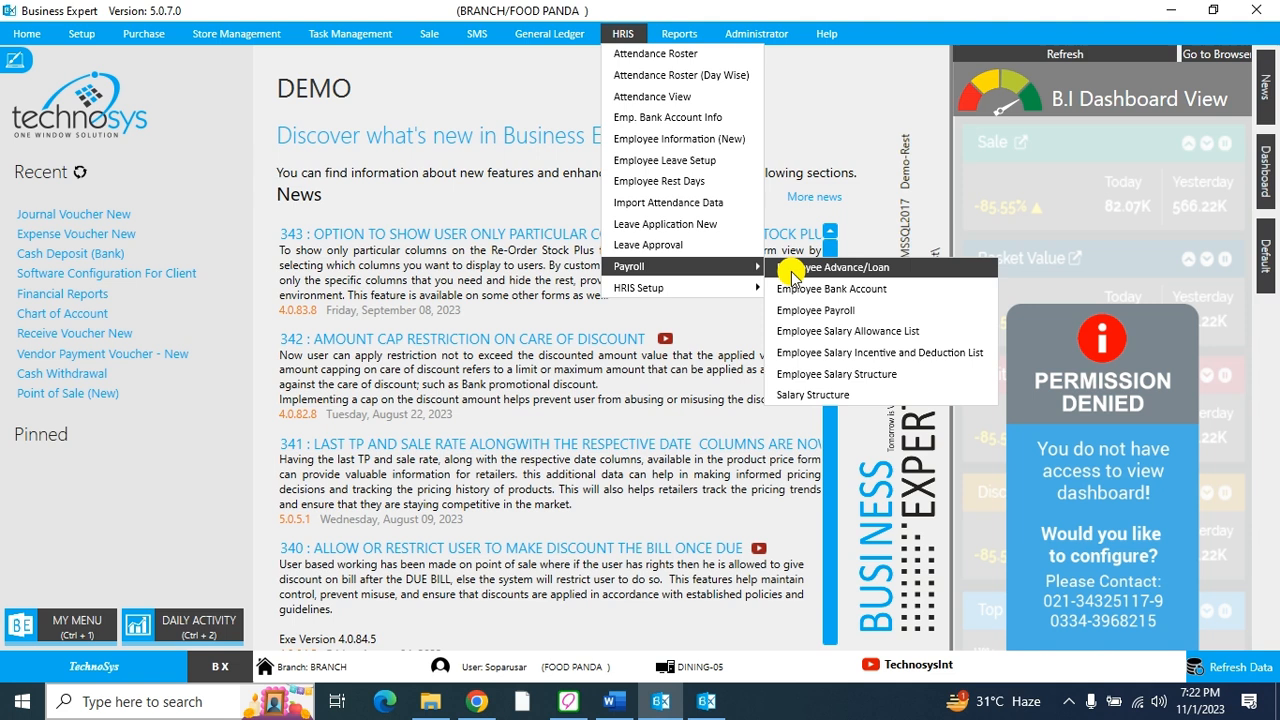
left_click(803, 378)
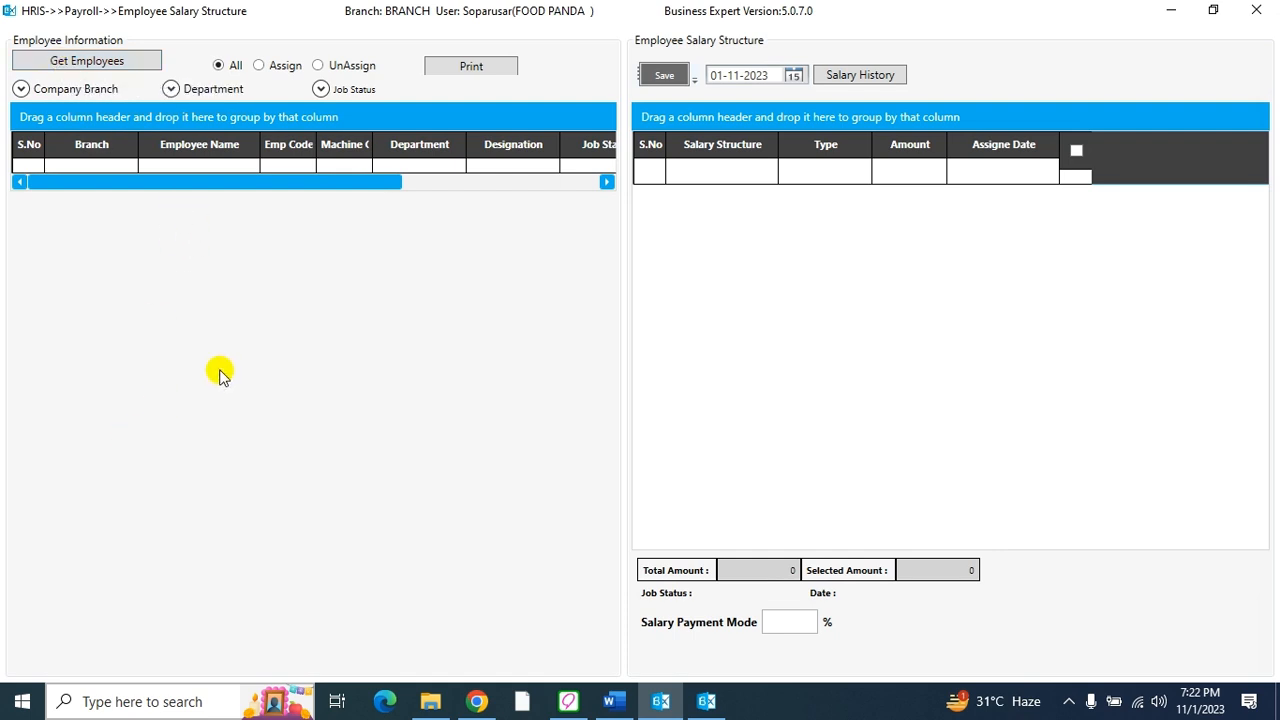
Review the available choices in the Company Branch, Department and Job Status filters.
left_click(22, 90)
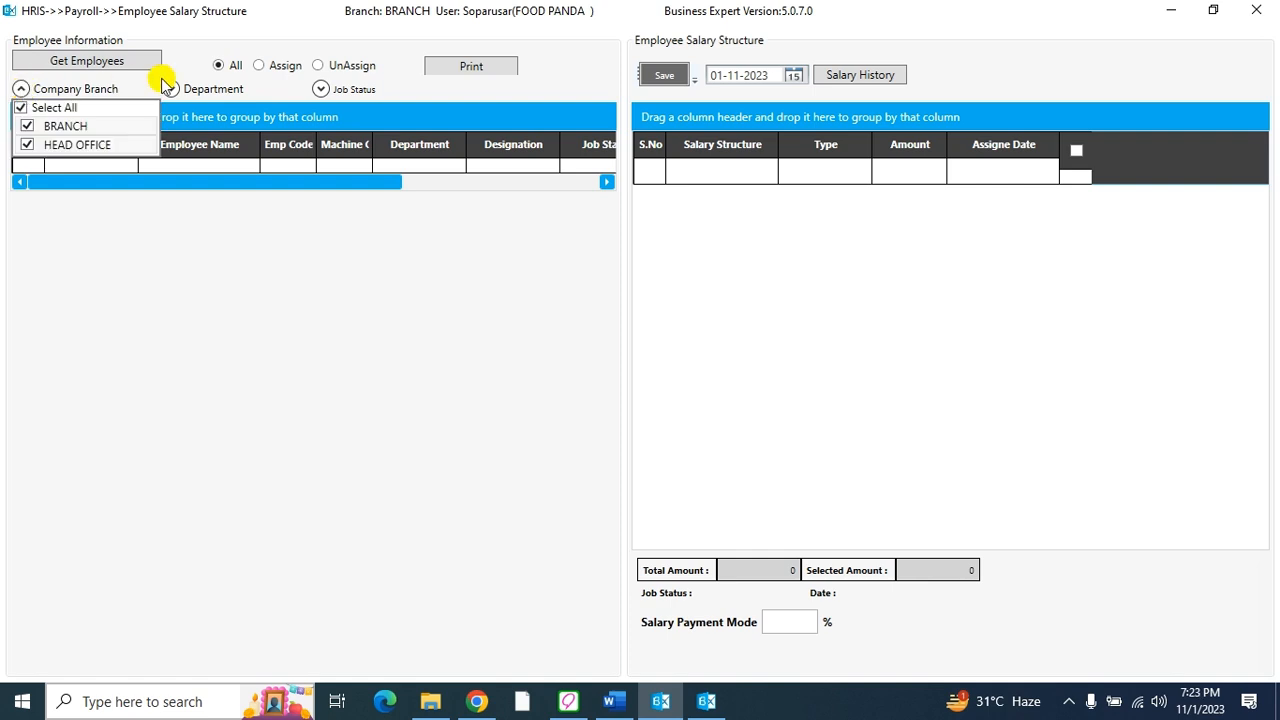
left_click(171, 89)
left_click(320, 89)
left_click(320, 89)
left_click(196, 281)
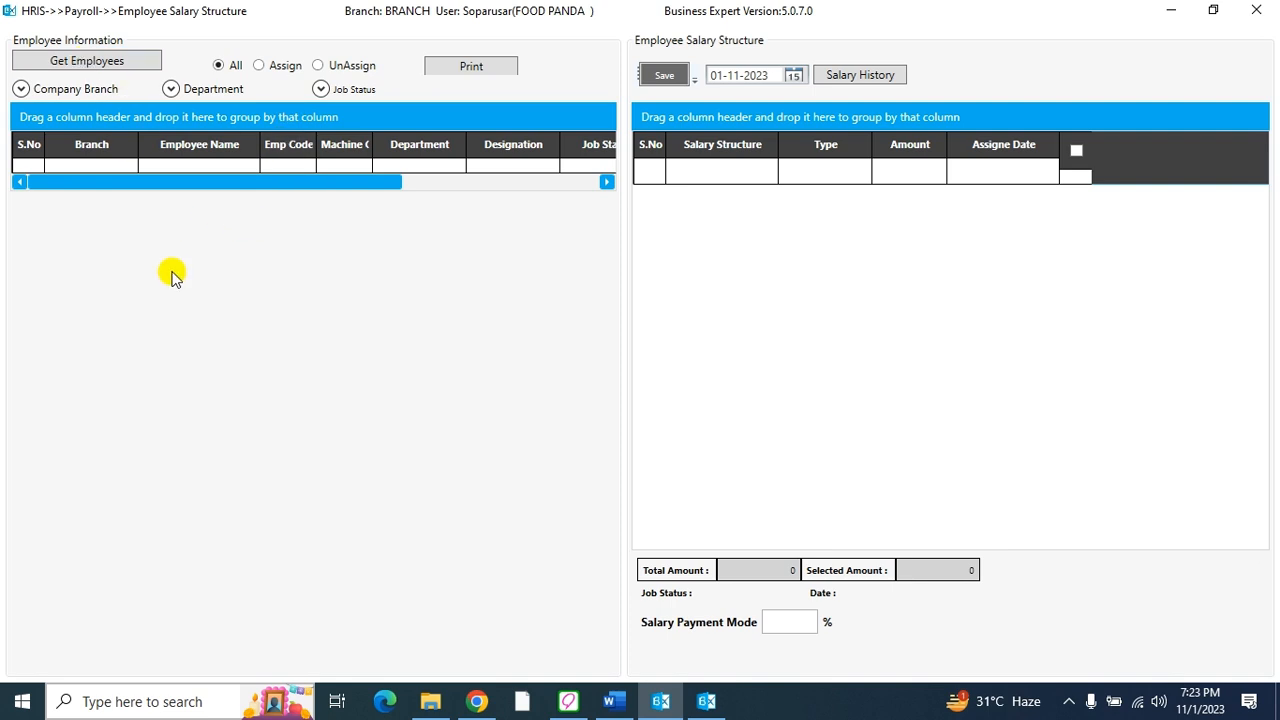
left_click(320, 89)
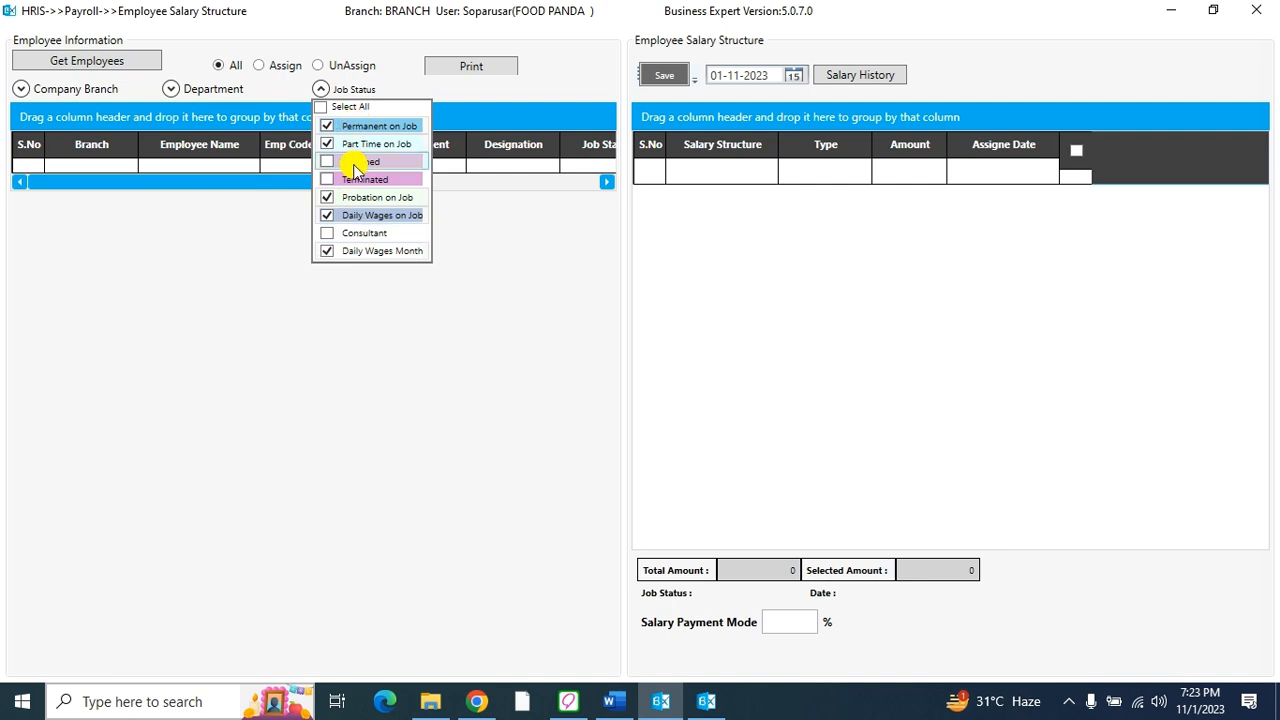
left_click(223, 270)
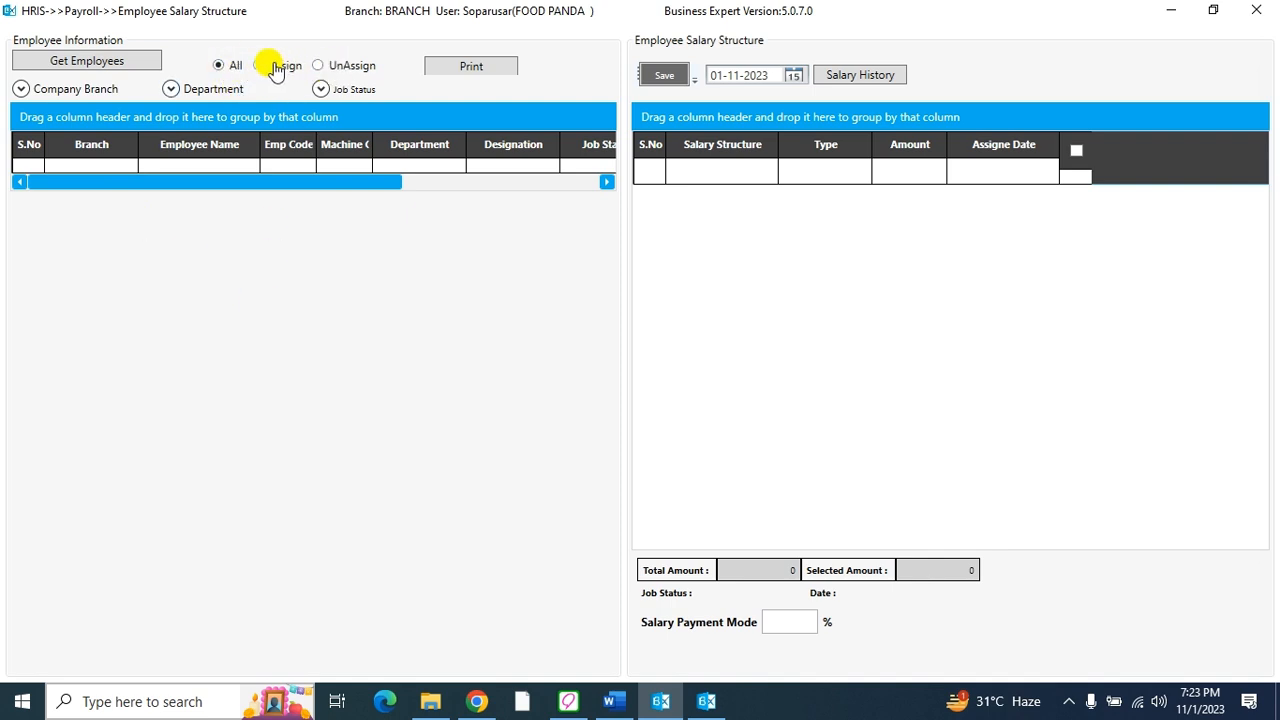
Load the employees, restrict the list to those with an unassigned salary structure, and select the Assistant Manager in the A&F department.
left_click(128, 58)
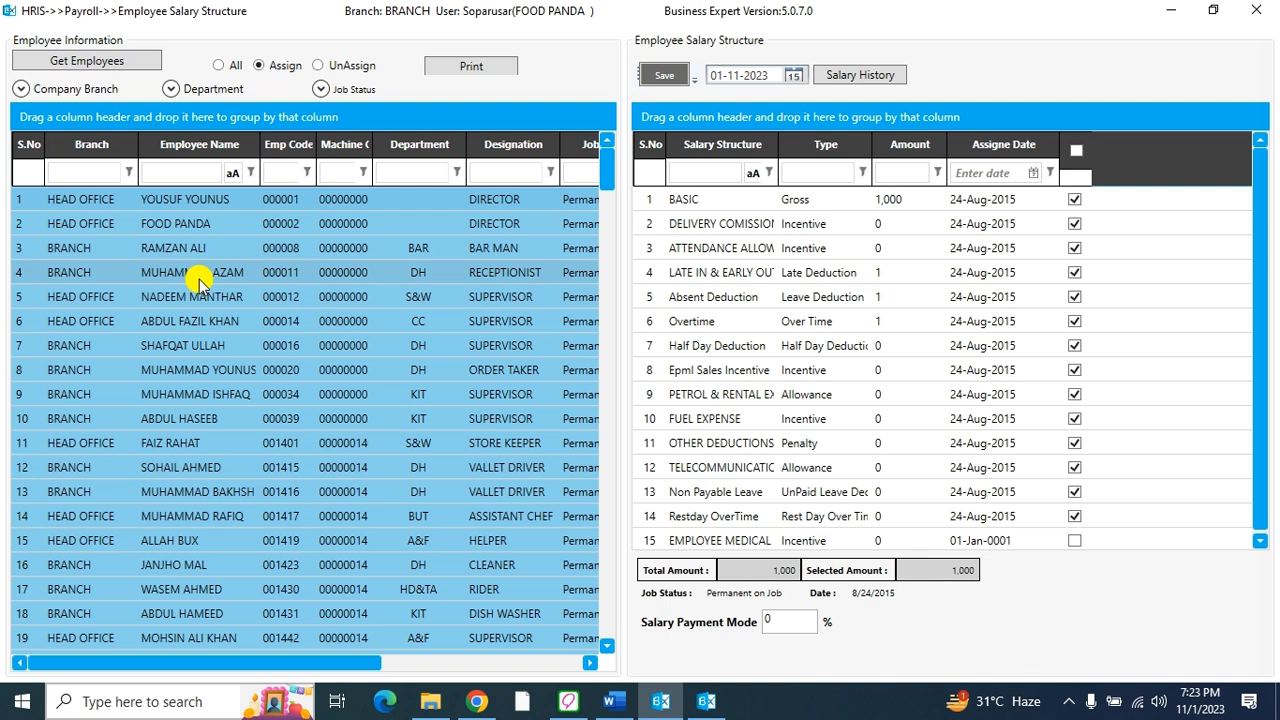
left_click(344, 67)
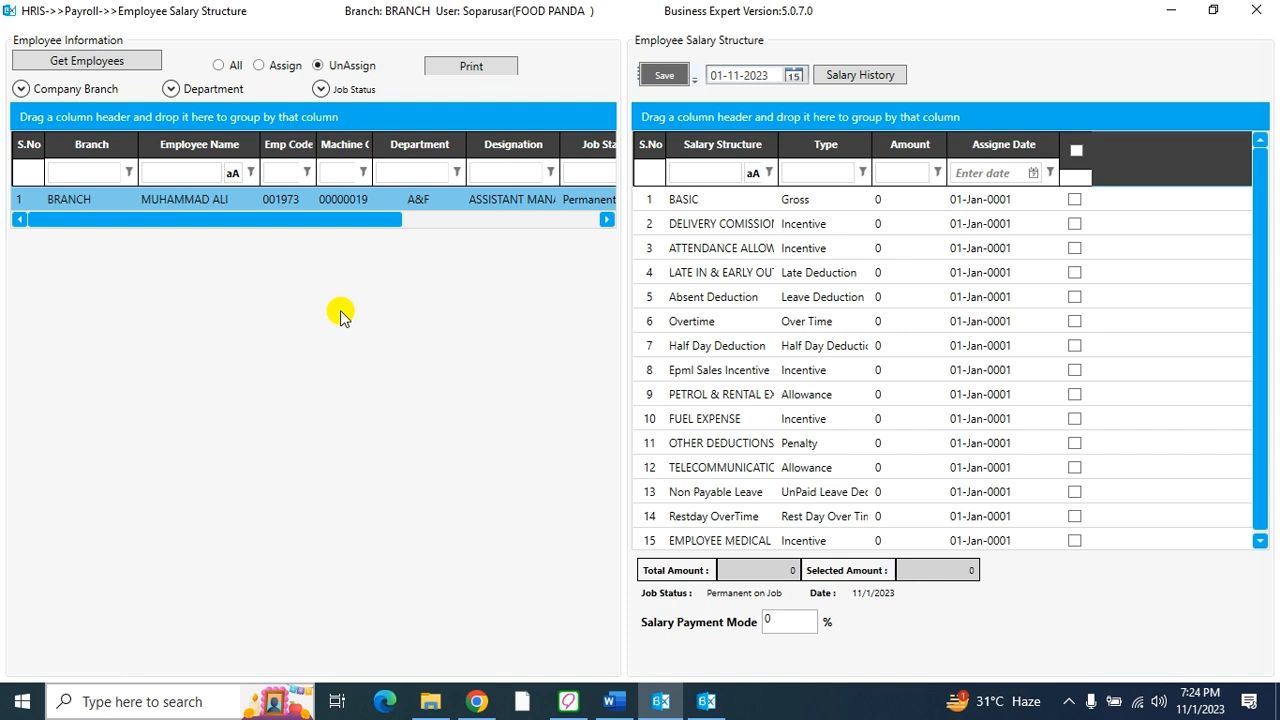
left_click(228, 201)
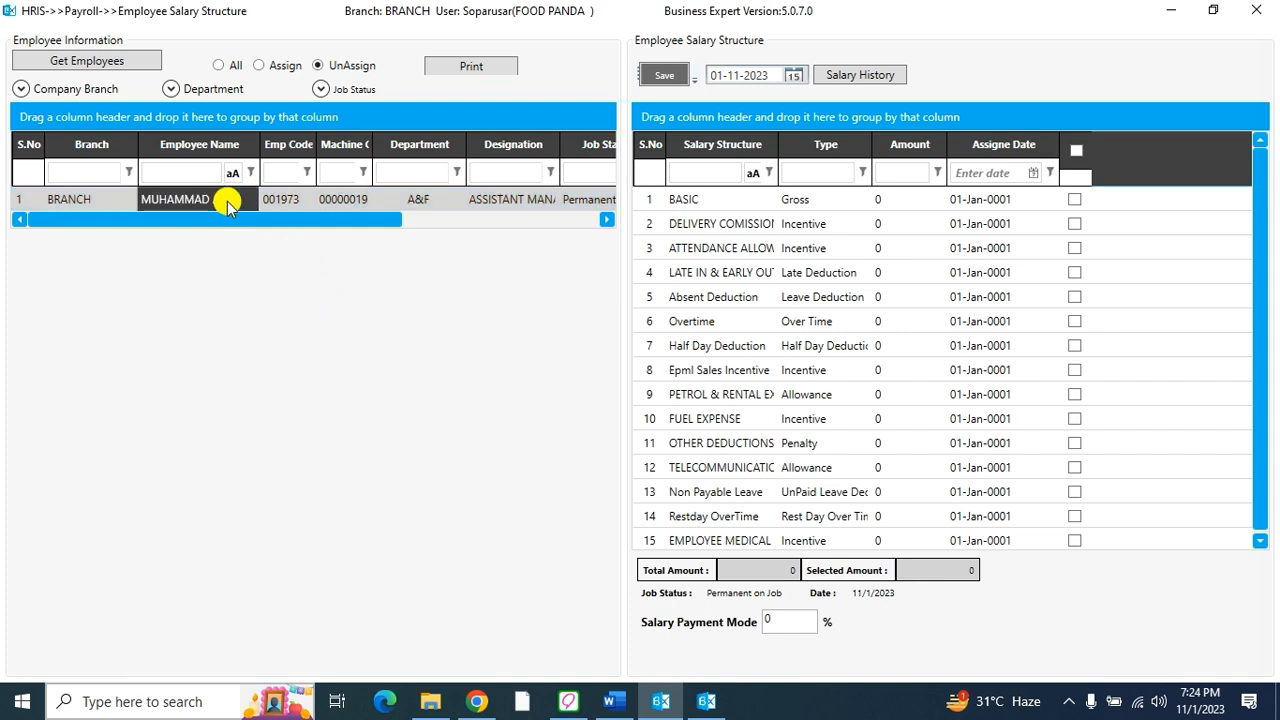
Set the salary structure date to 01-11-2023 and the BASIC gross amount to 50,000.
left_click(793, 76)
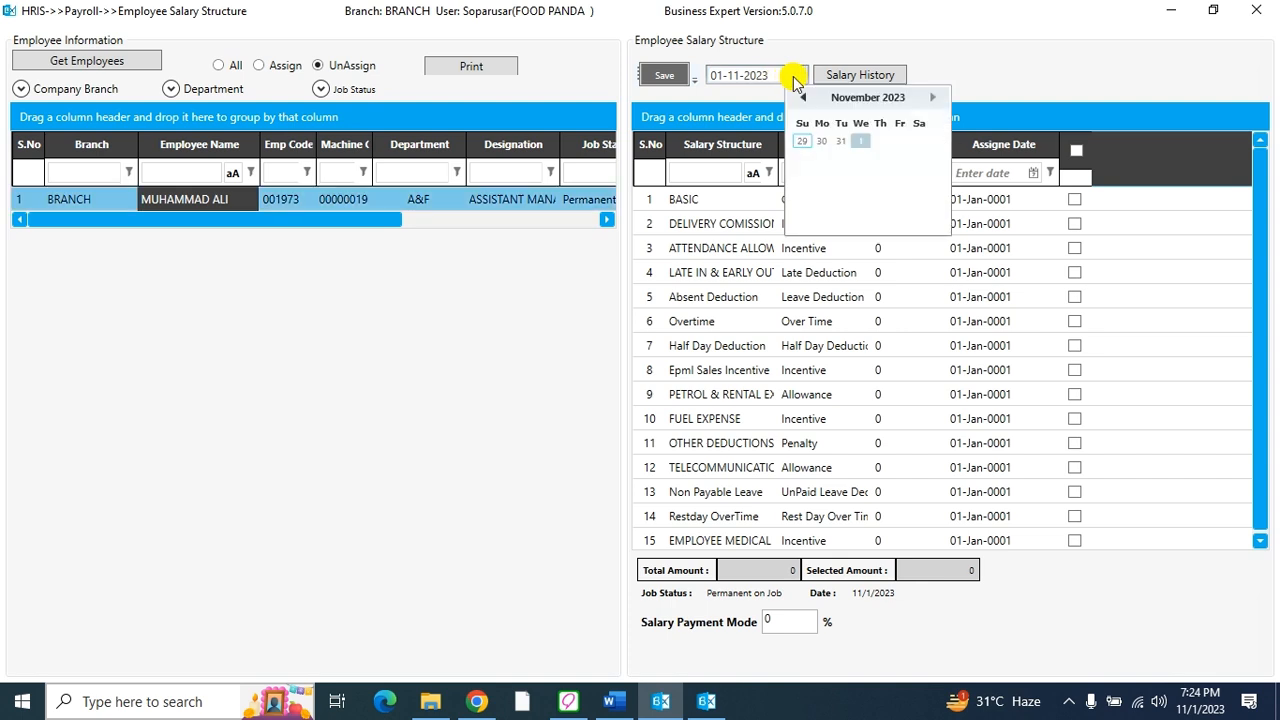
left_click(860, 141)
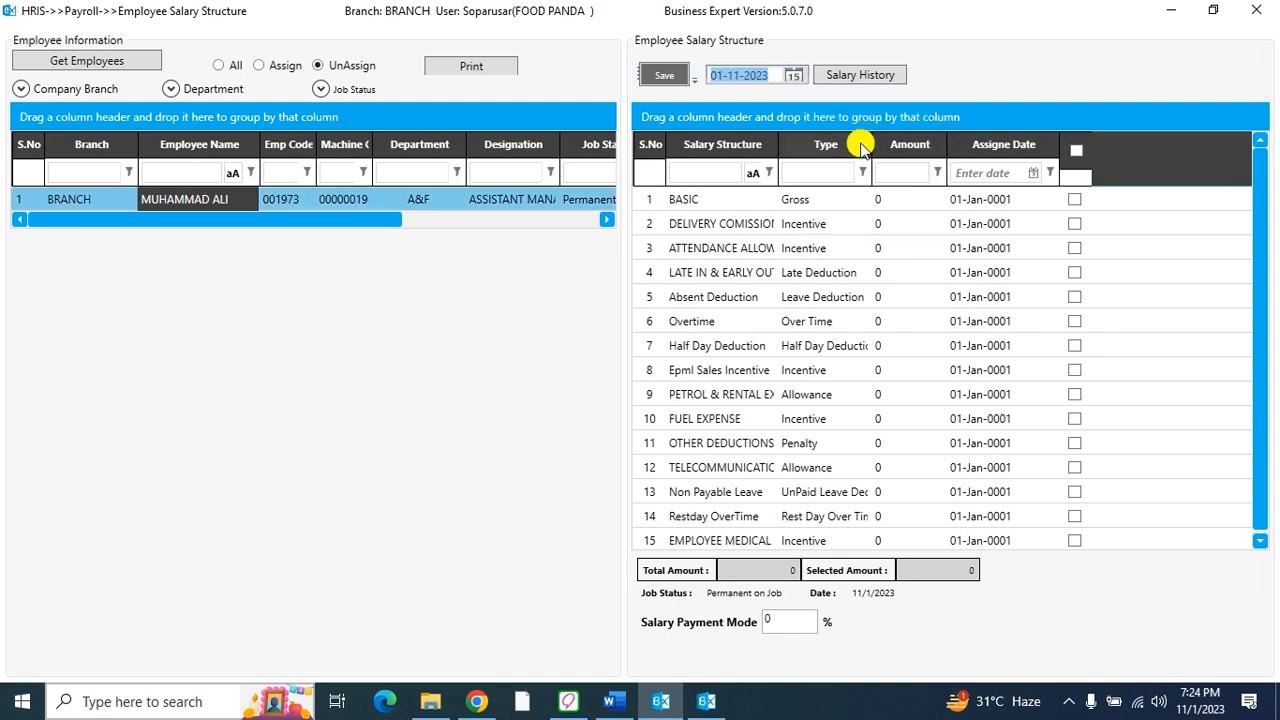
left_click(893, 201)
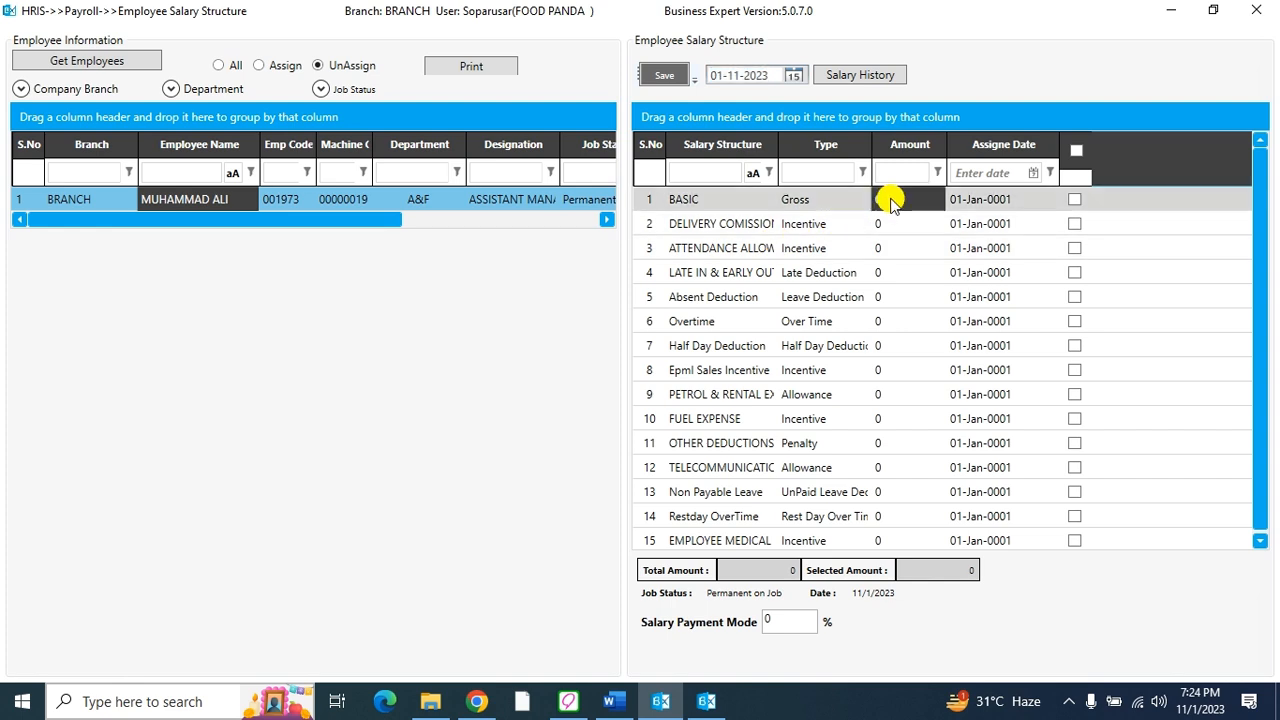
left_click(892, 199)
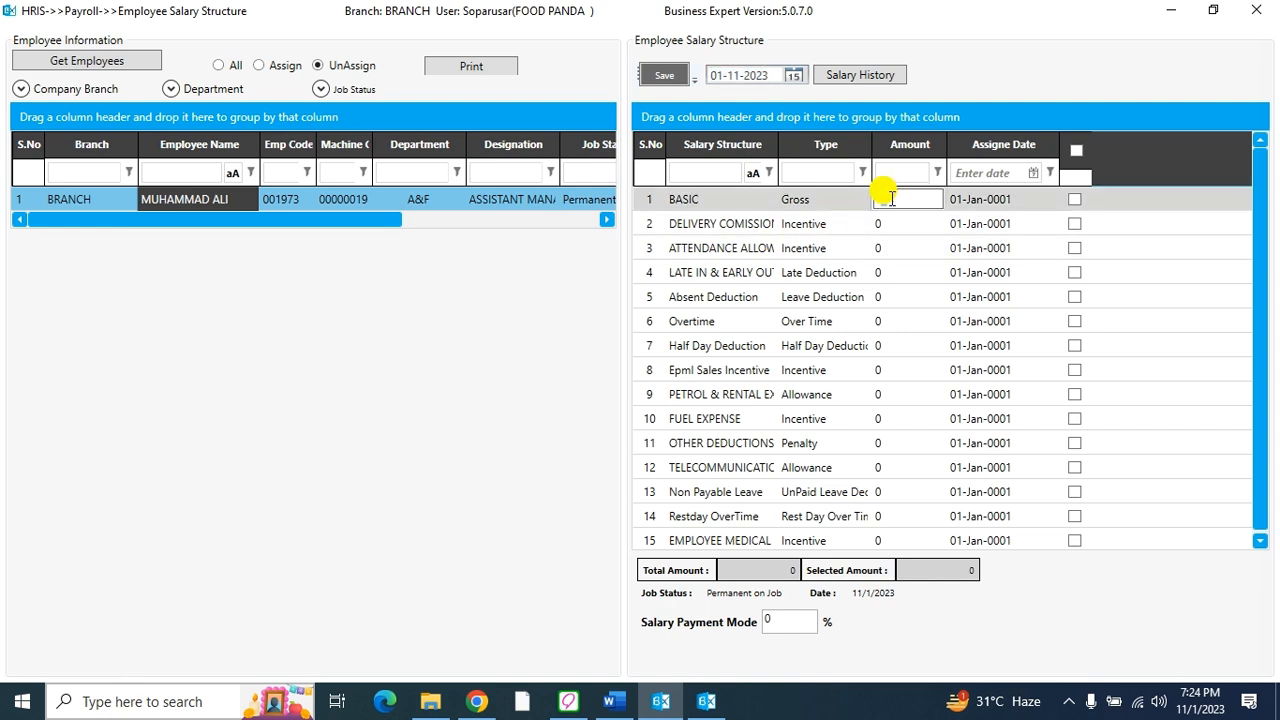
type("50000")
key("Return")
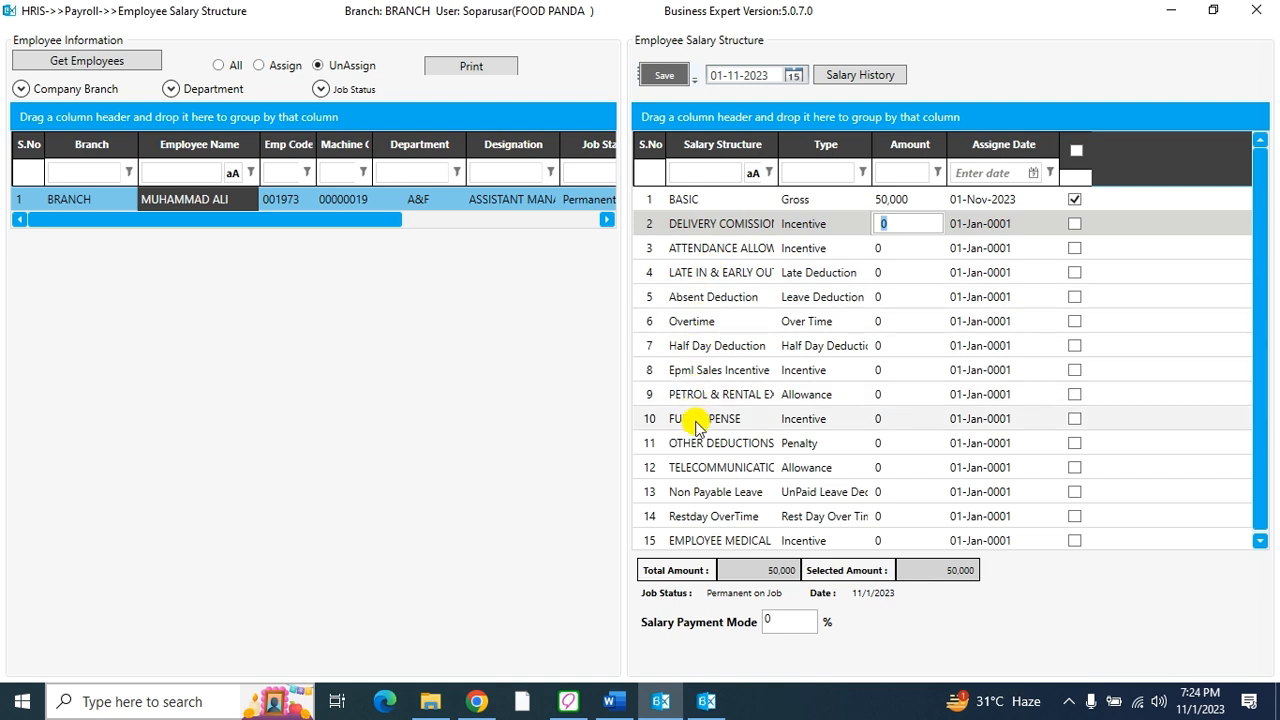
Set the amounts of the late-in and early-out deduction, Absent Deduction and Overtime to 1 each.
key("BackSpace")
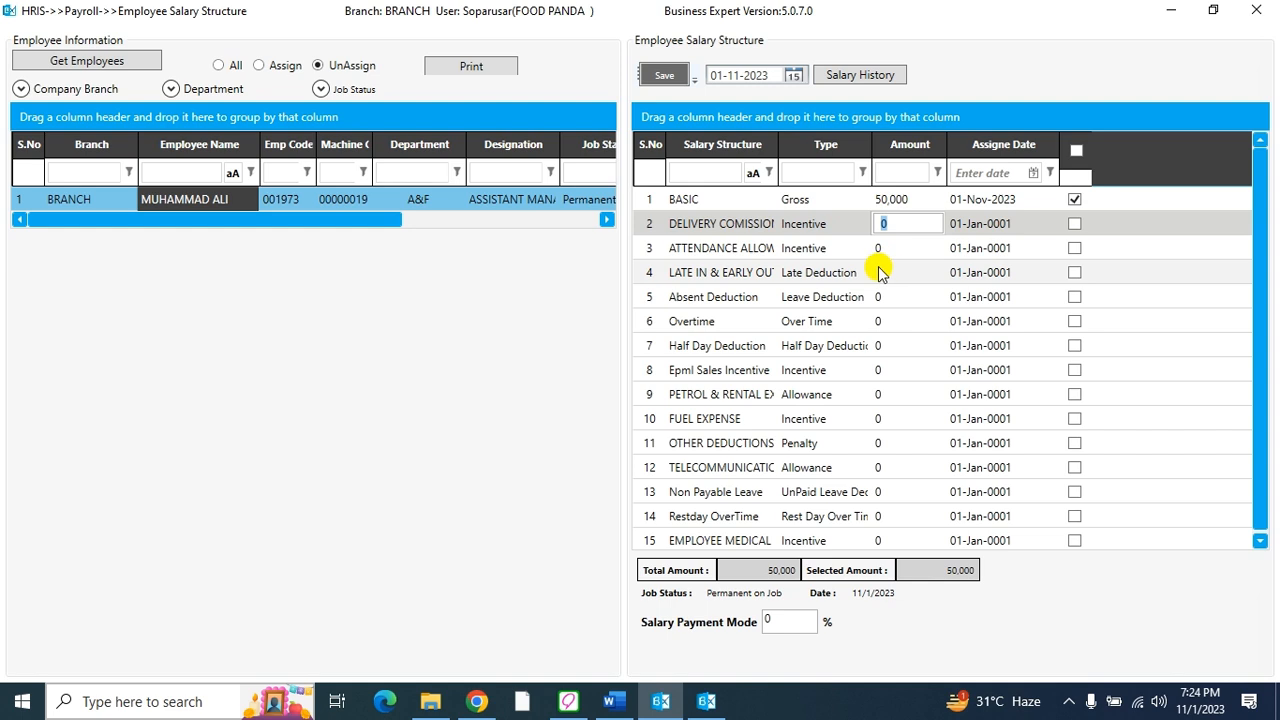
left_click(920, 277)
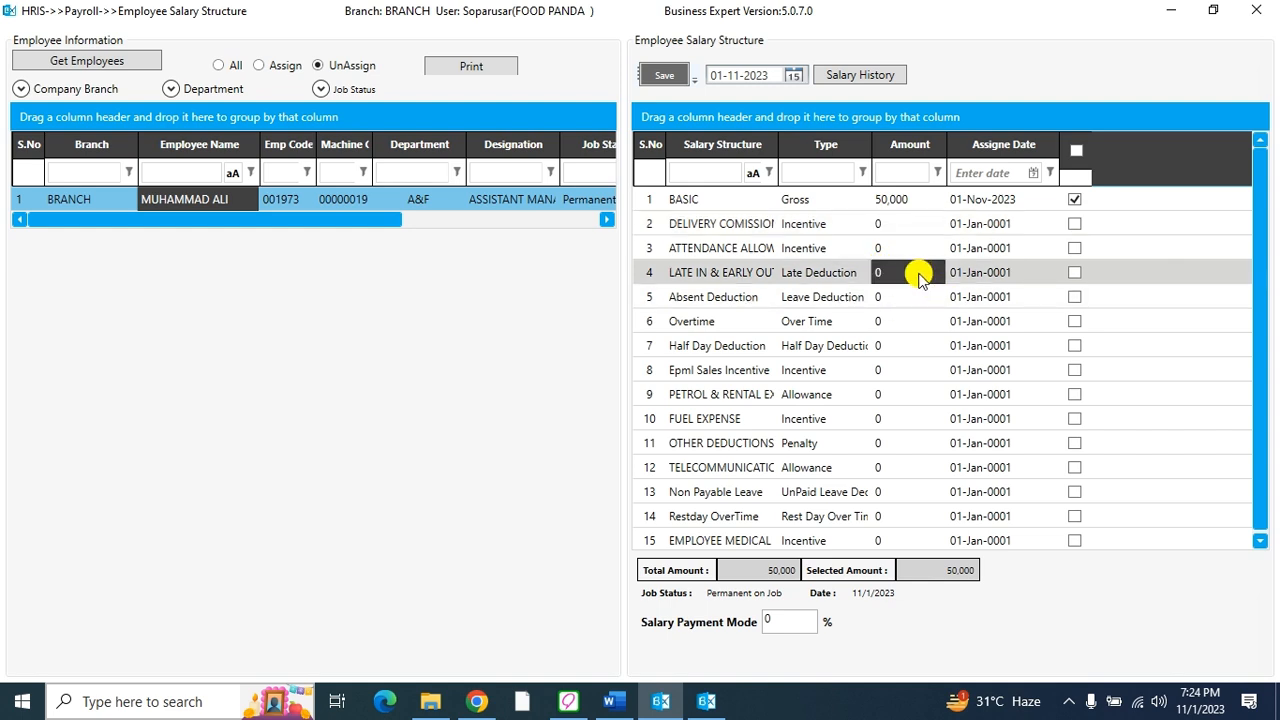
type("1")
key("Return")
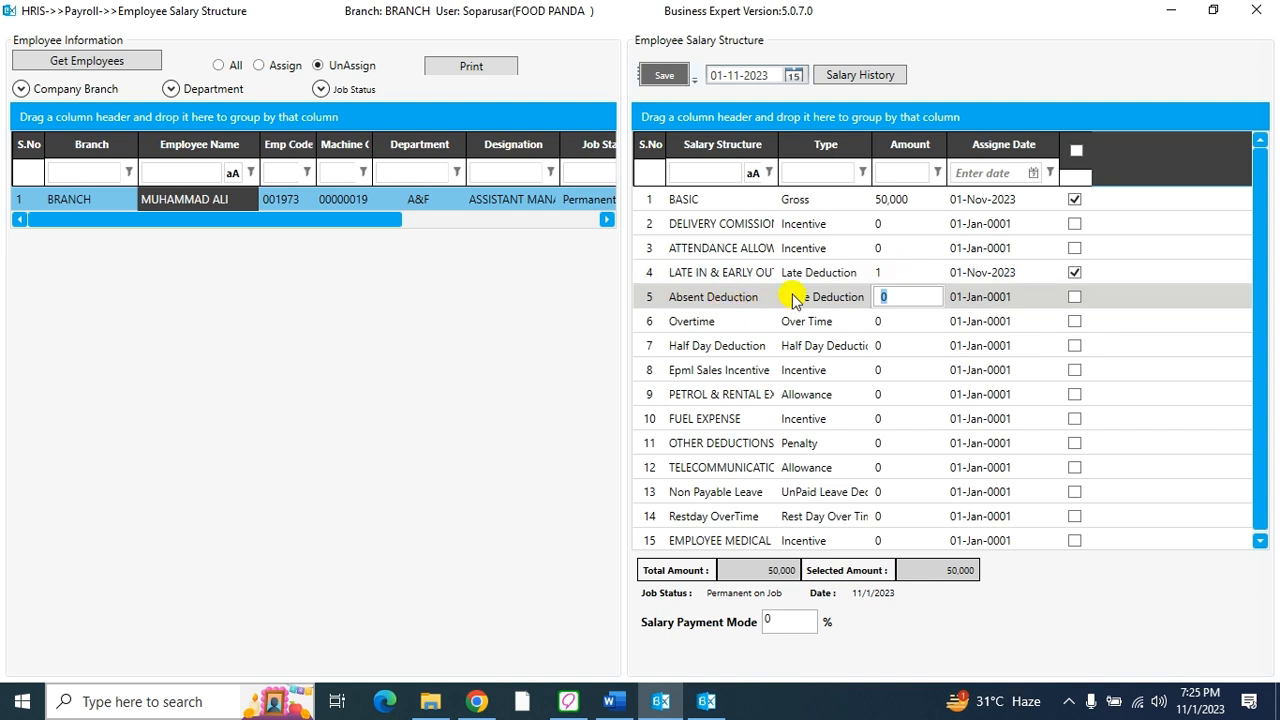
left_click(883, 317)
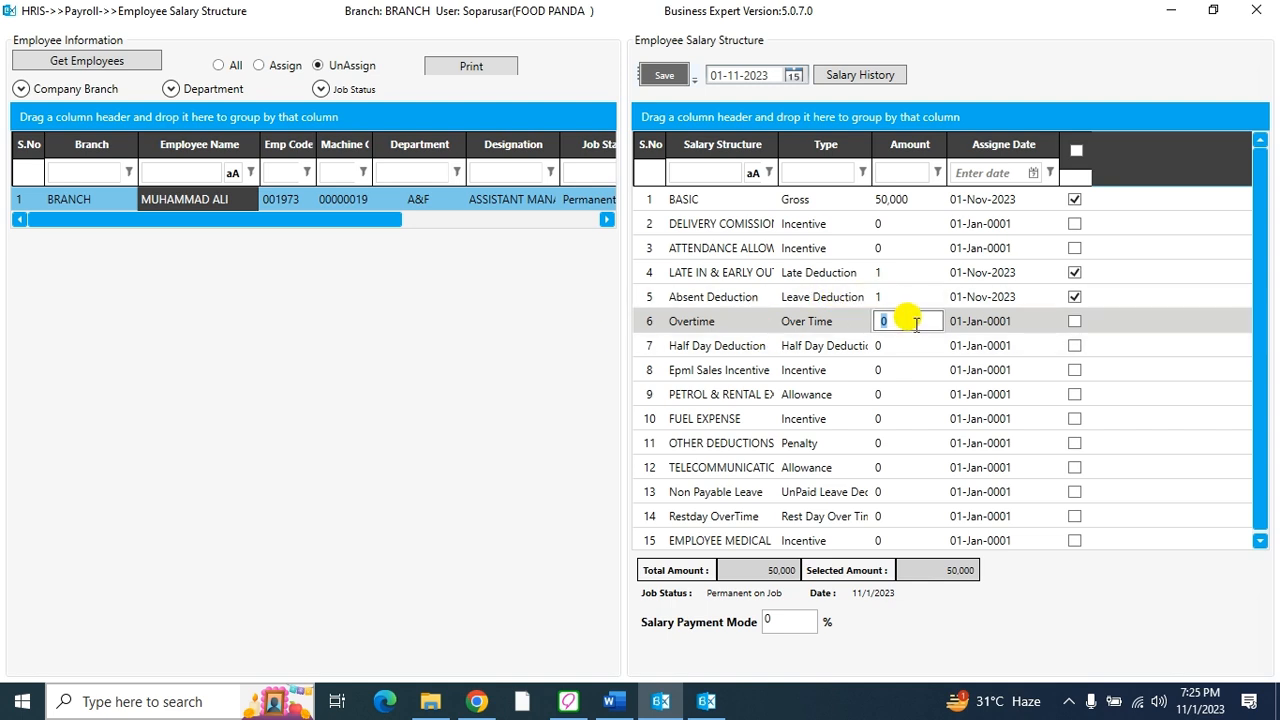
type("1")
key("Return")
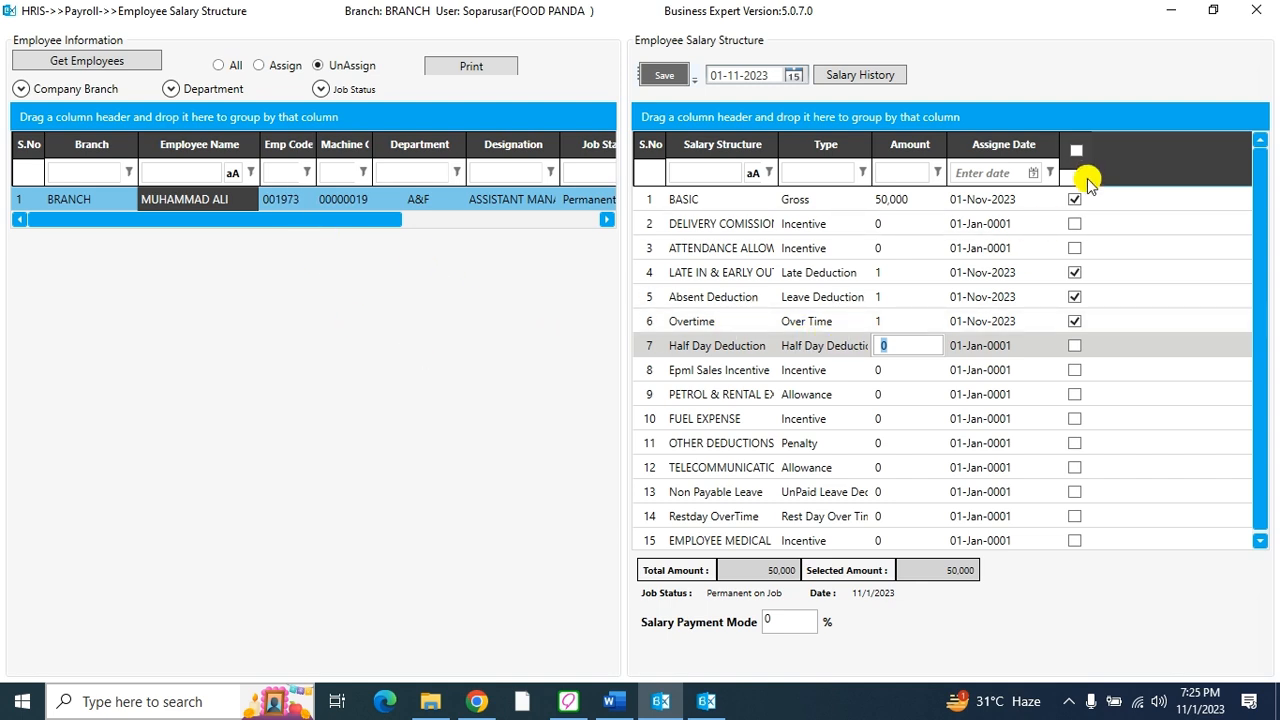
left_click(1080, 273)
left_click(1076, 272)
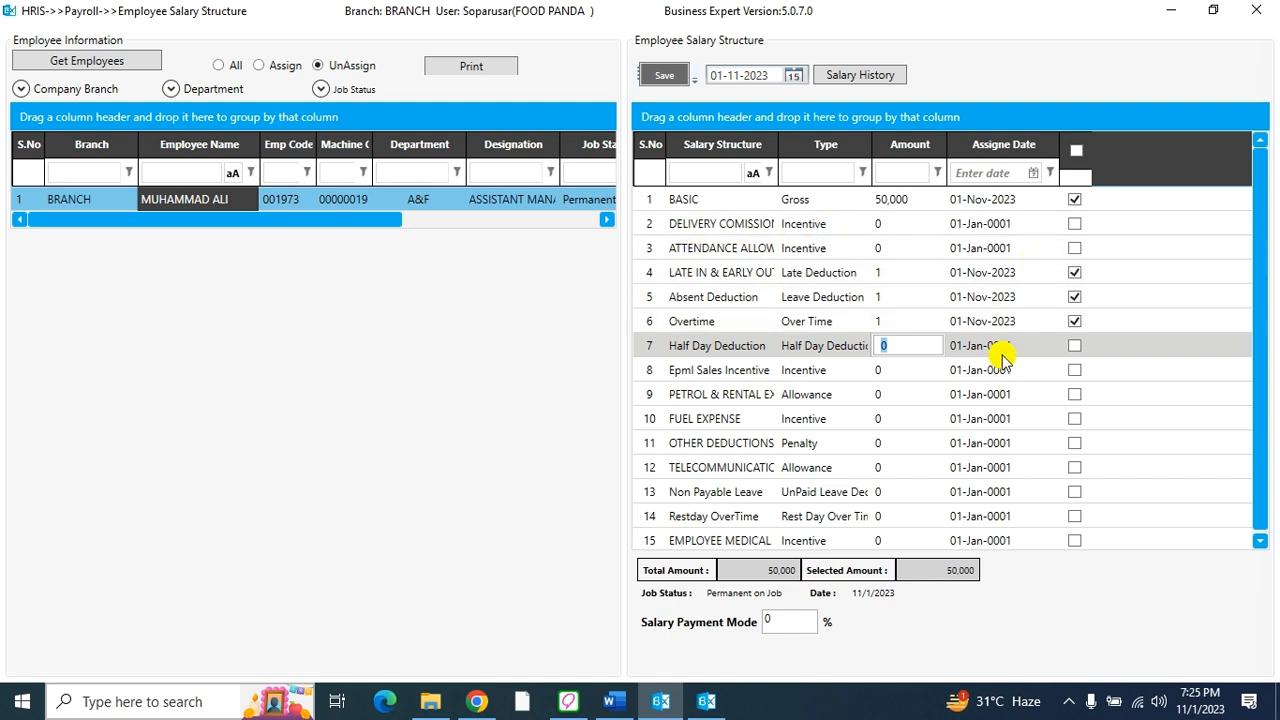
Set the petrol and rental allowance amount to 5,000.
left_click(905, 395)
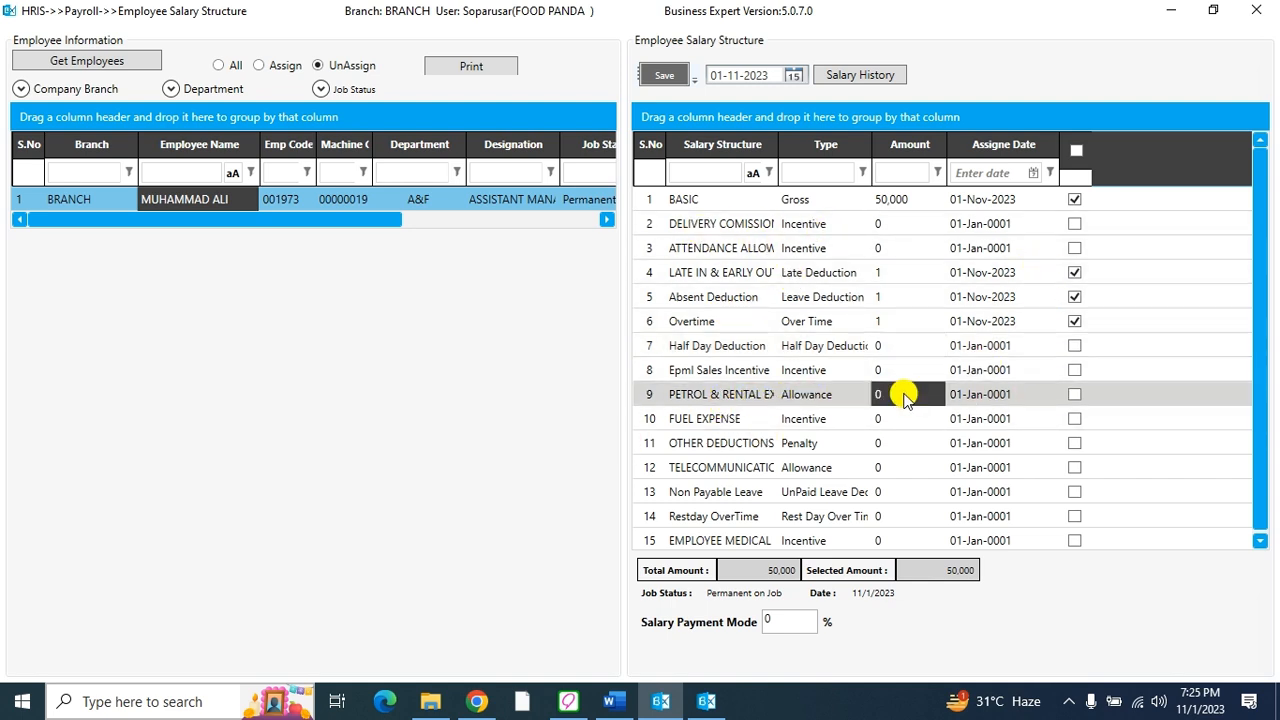
type("5,000")
key("Return")
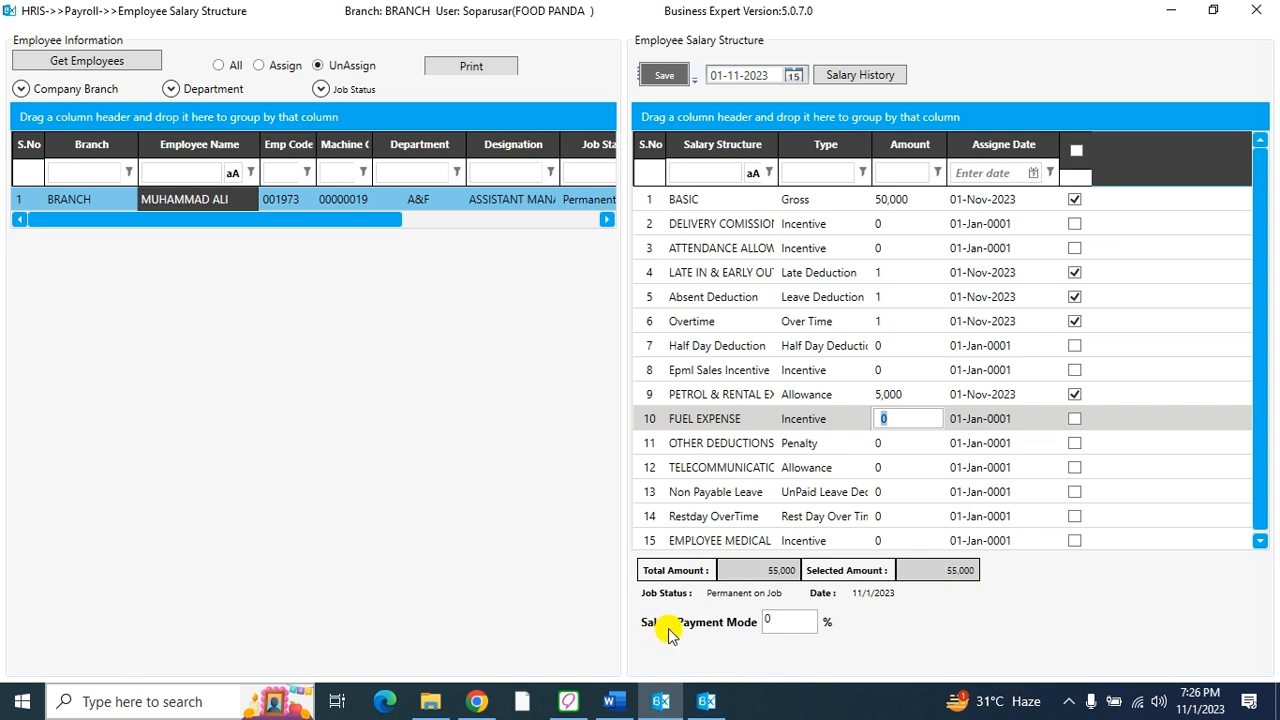
Set the Salary Payment Mode to 100%.
left_click(786, 620)
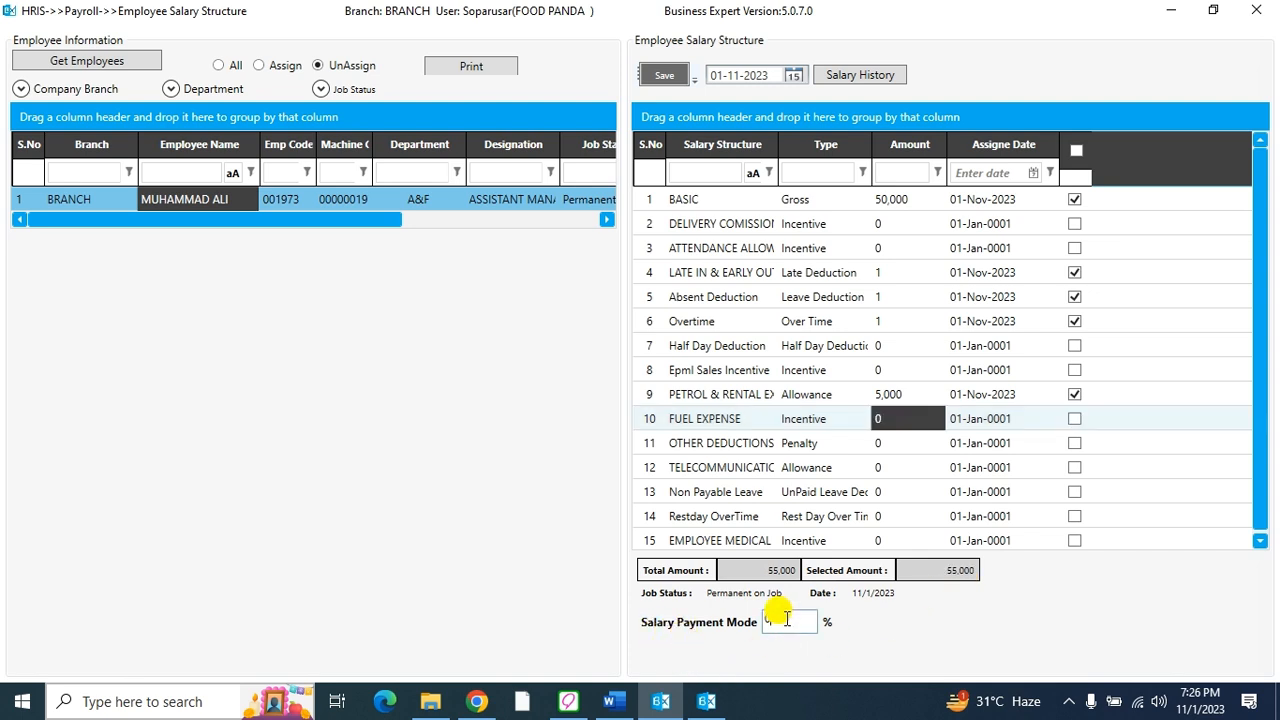
key("BackSpace")
type("100")
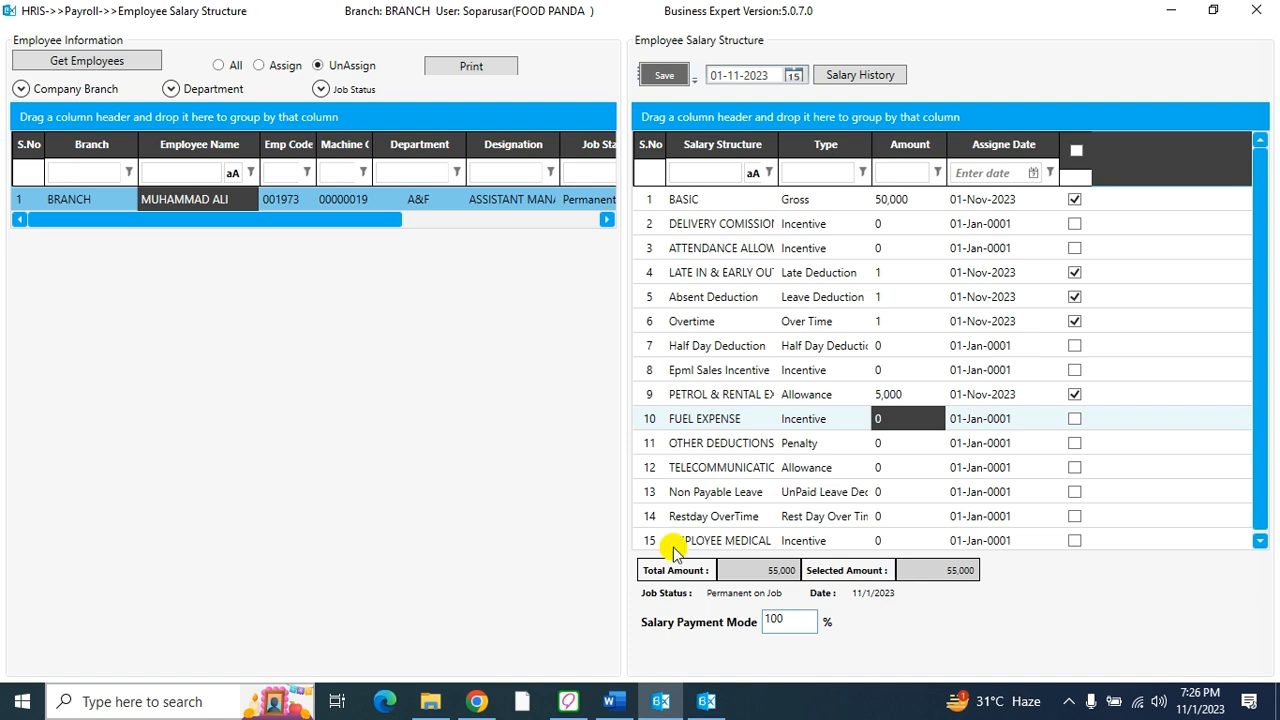
Try a Salary Payment Mode of 500%.
key("BackSpace")
key("BackSpace")
key("BackSpace")
type("500")
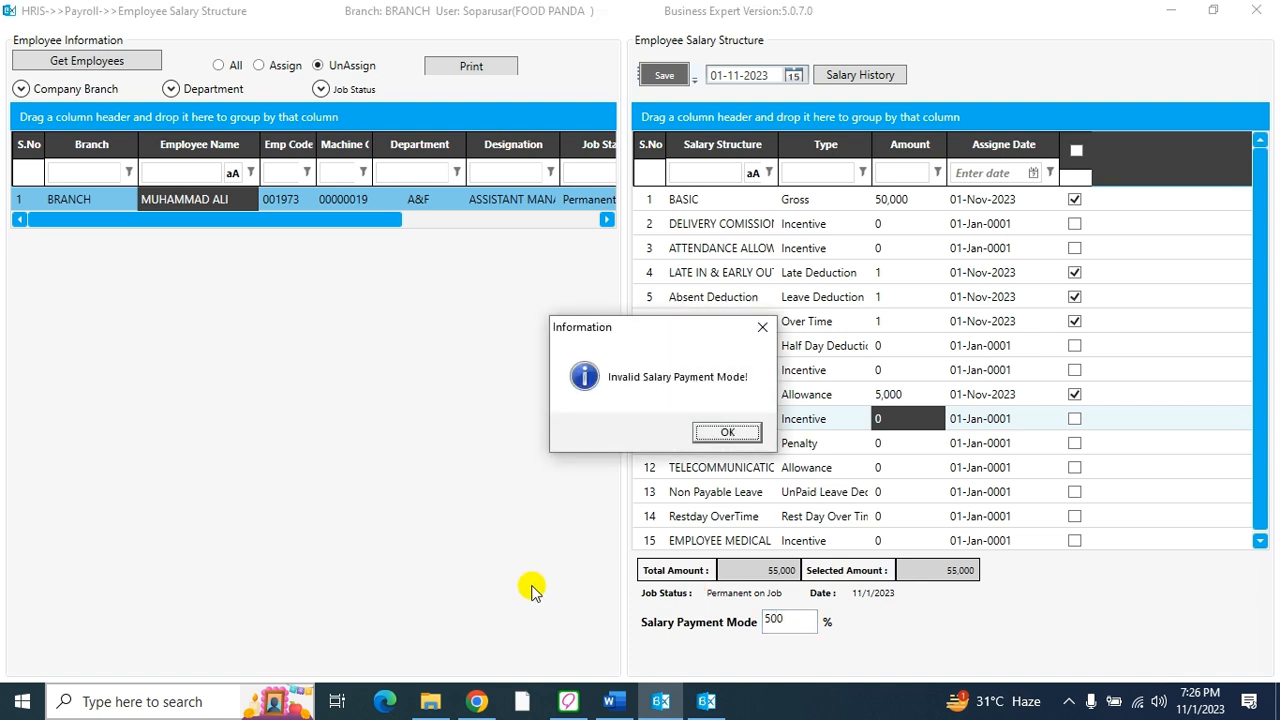
key("Return")
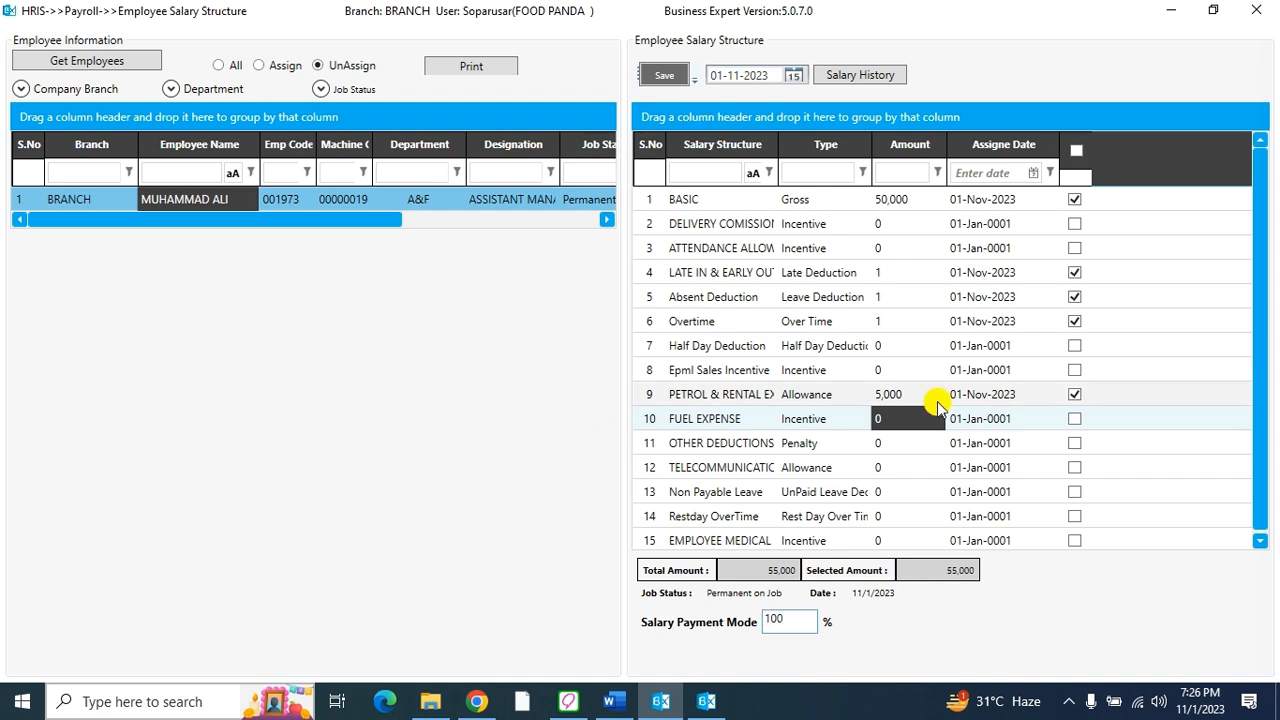
Save the employee's salary structure as a new record and confirm the addition.
left_click(666, 77)
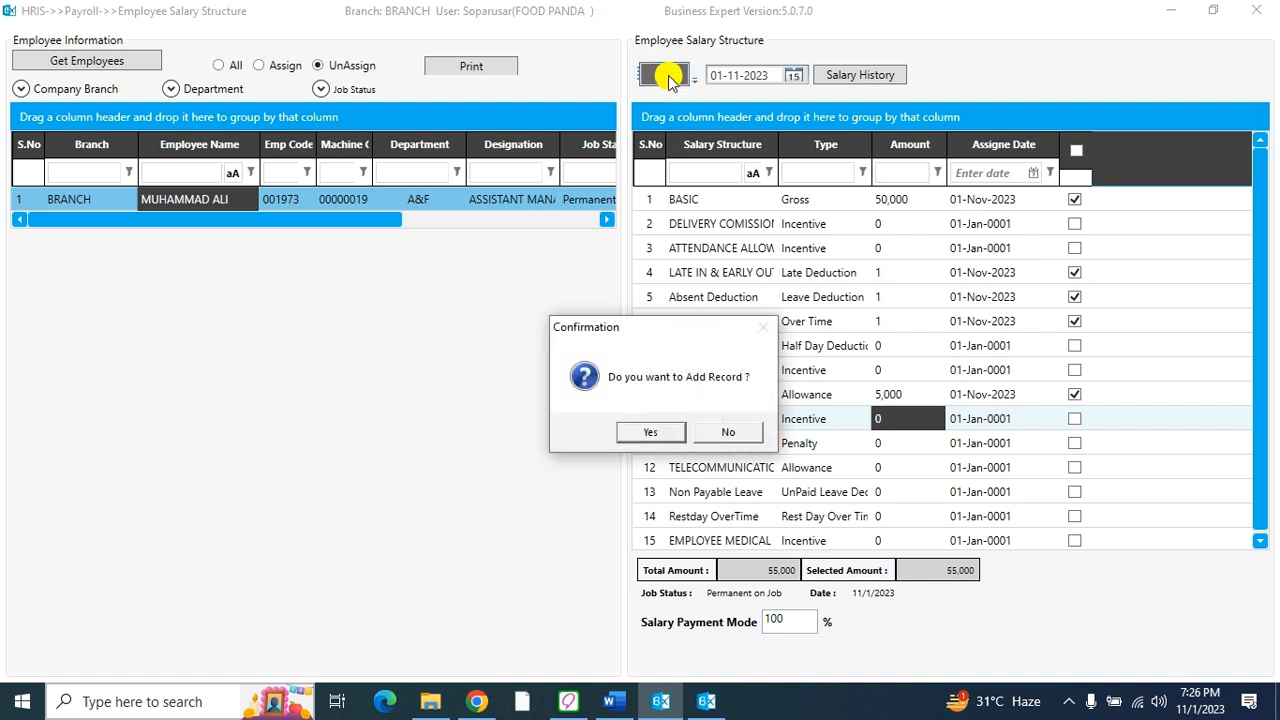
left_click(651, 434)
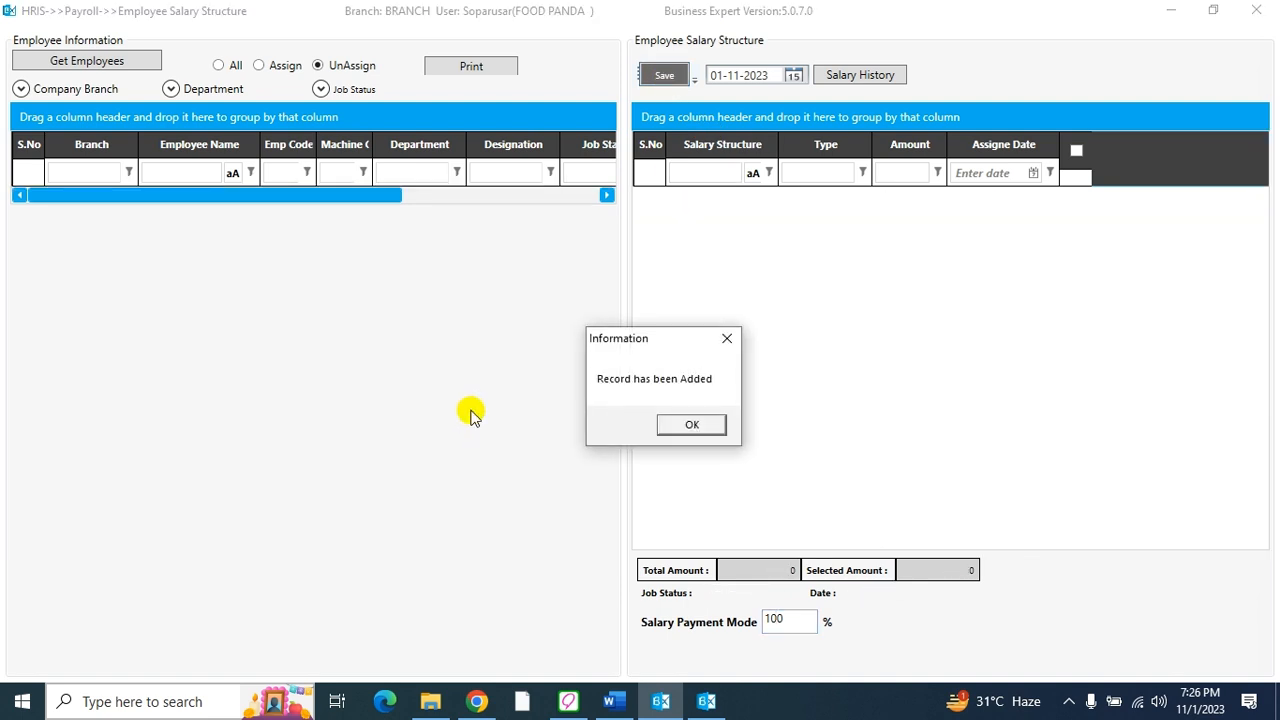
left_click(673, 426)
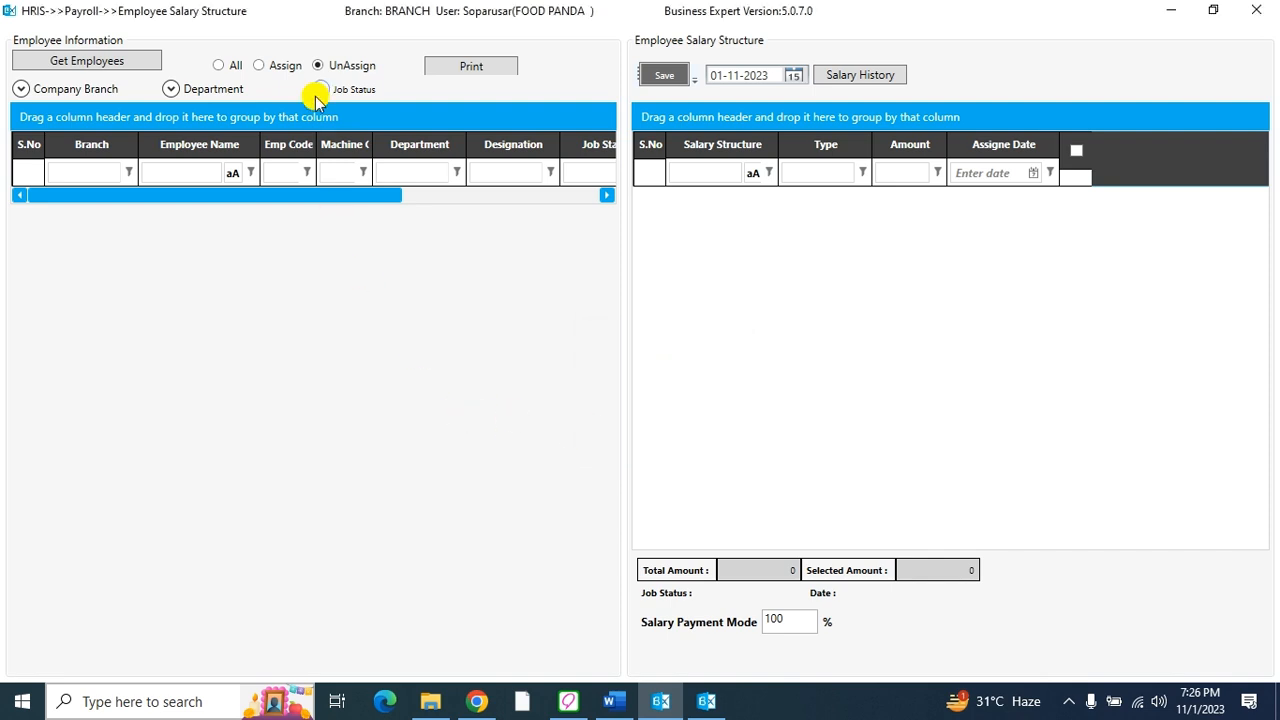
List the employees with assigned structures, view the salary history of the supervisor in row 7, and close it.
left_click(272, 66)
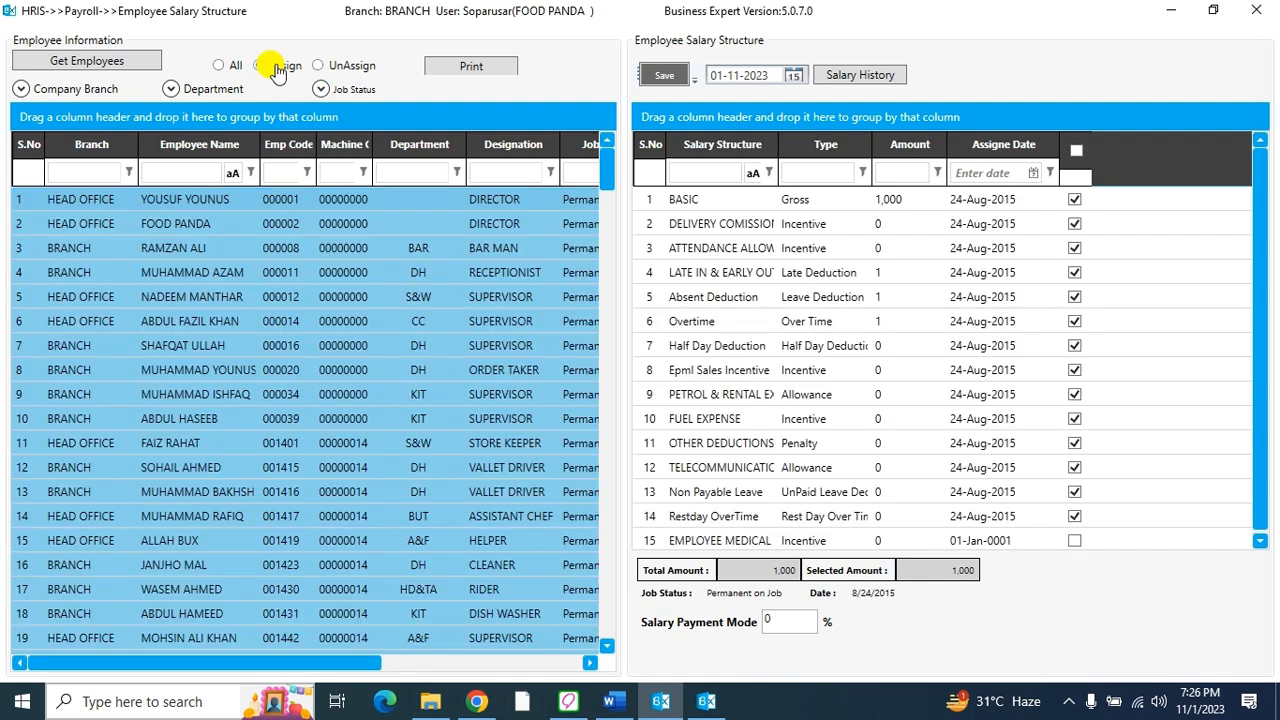
left_click(190, 347)
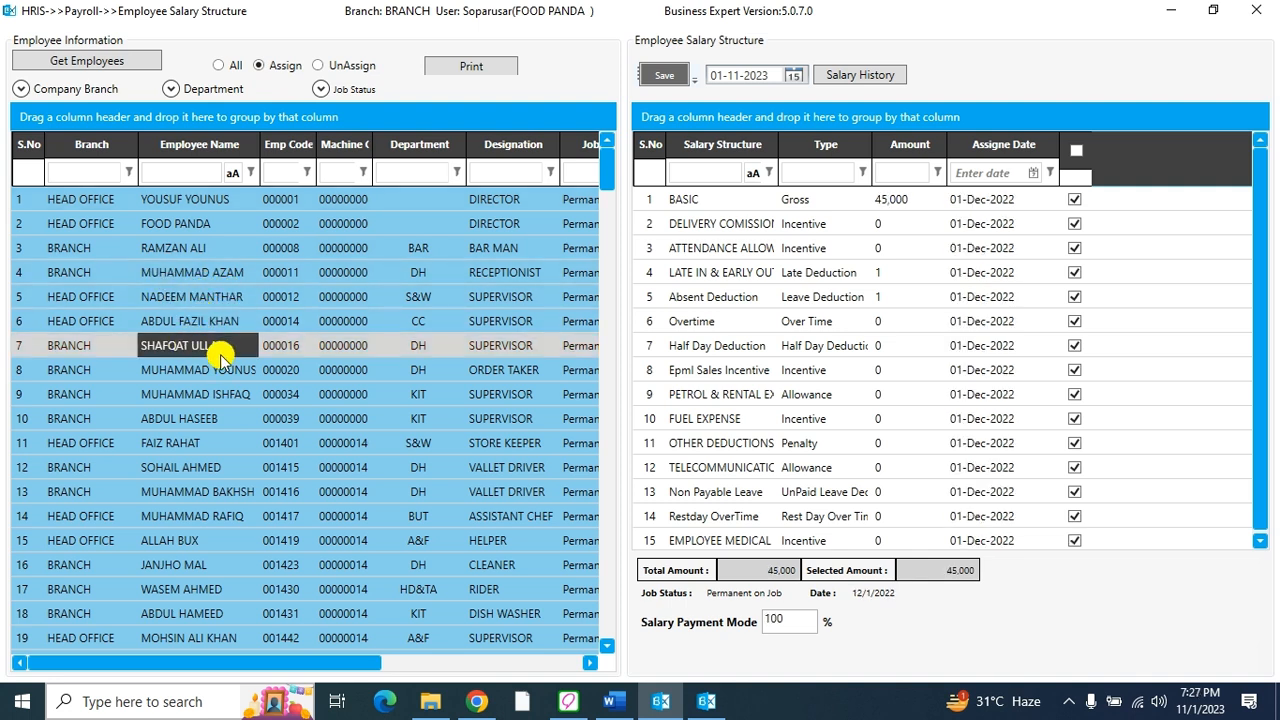
left_click(856, 76)
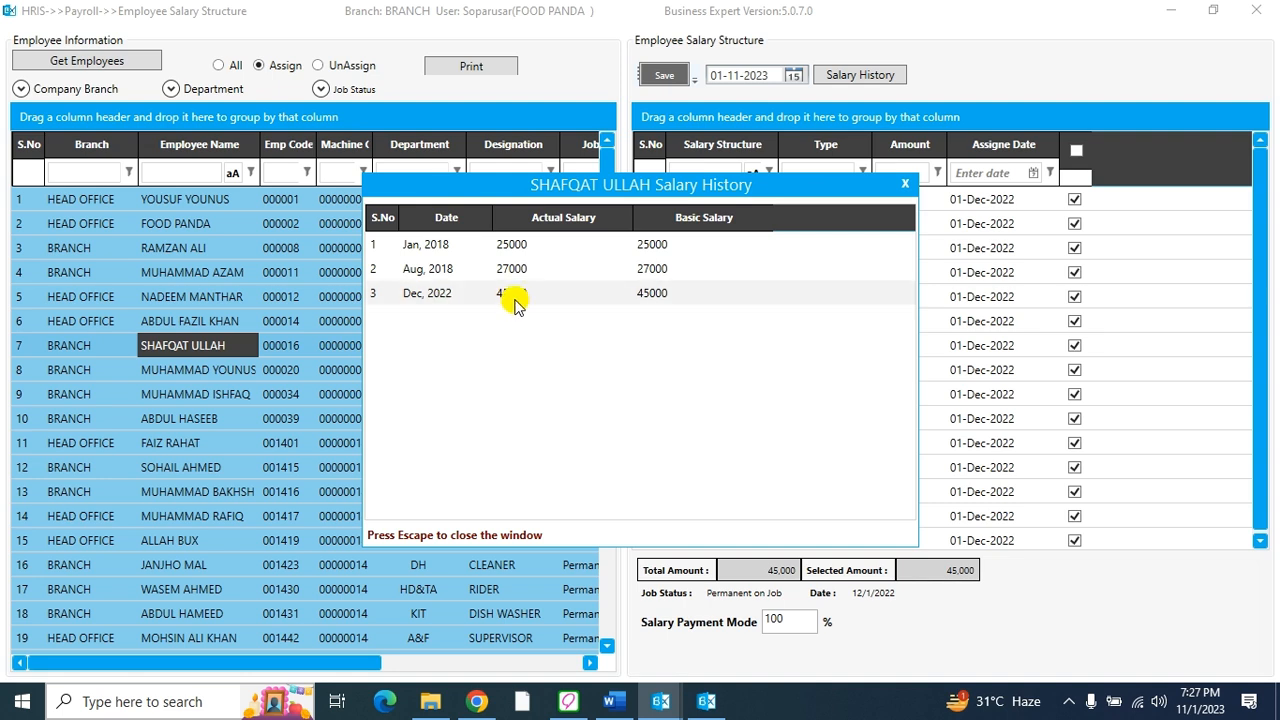
left_click(905, 183)
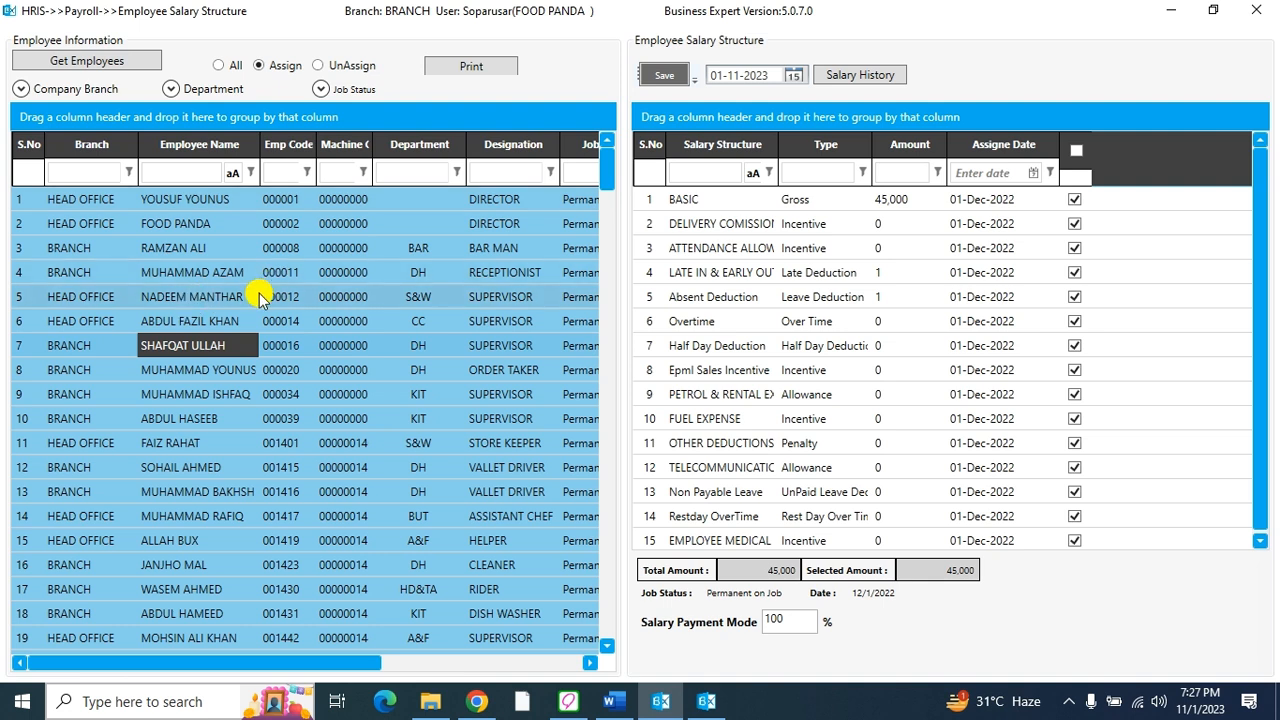
Select the supervisor in row 5, generate the department-wise Salary Structure Report, and close its preview.
left_click(186, 300)
left_click(432, 68)
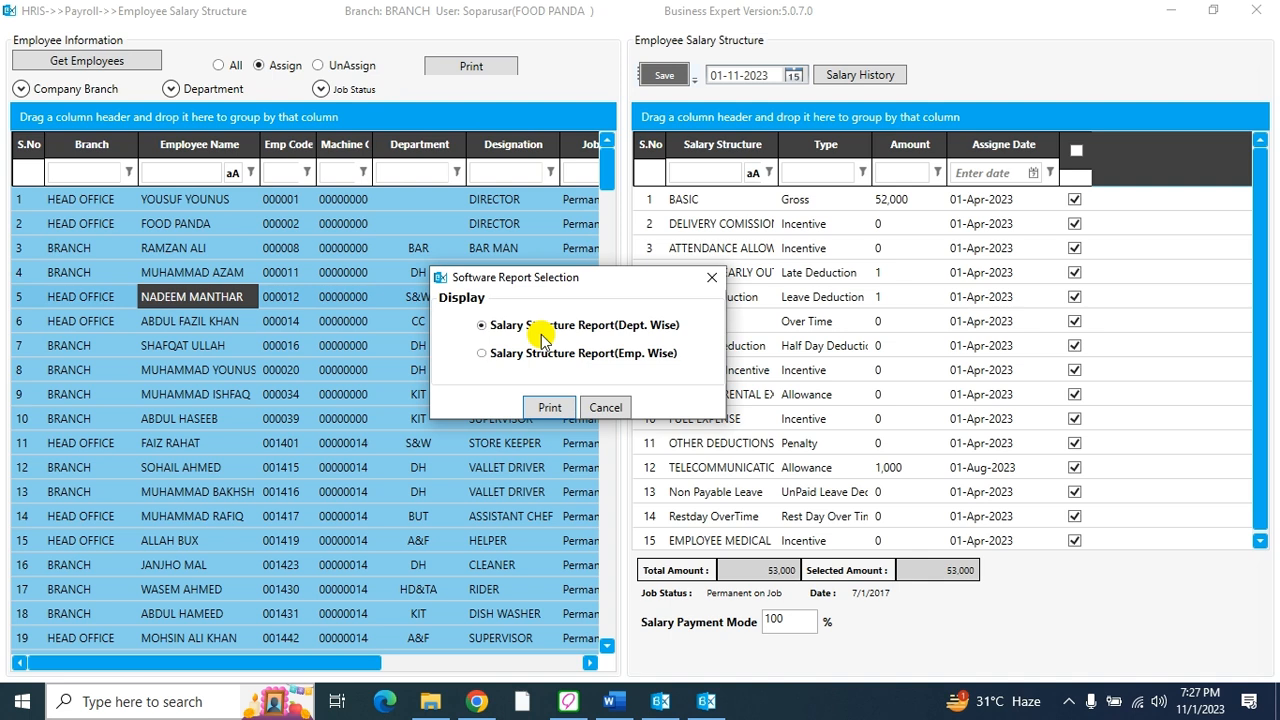
left_click(549, 407)
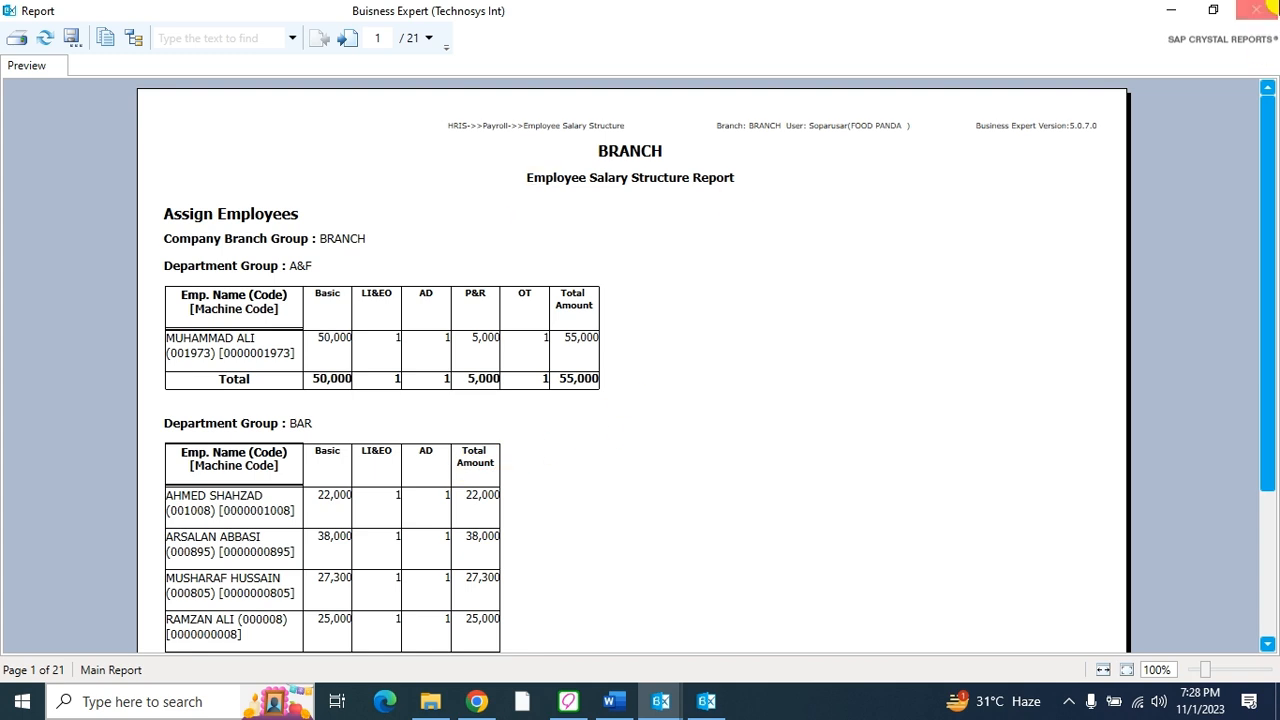
left_click(1258, 9)
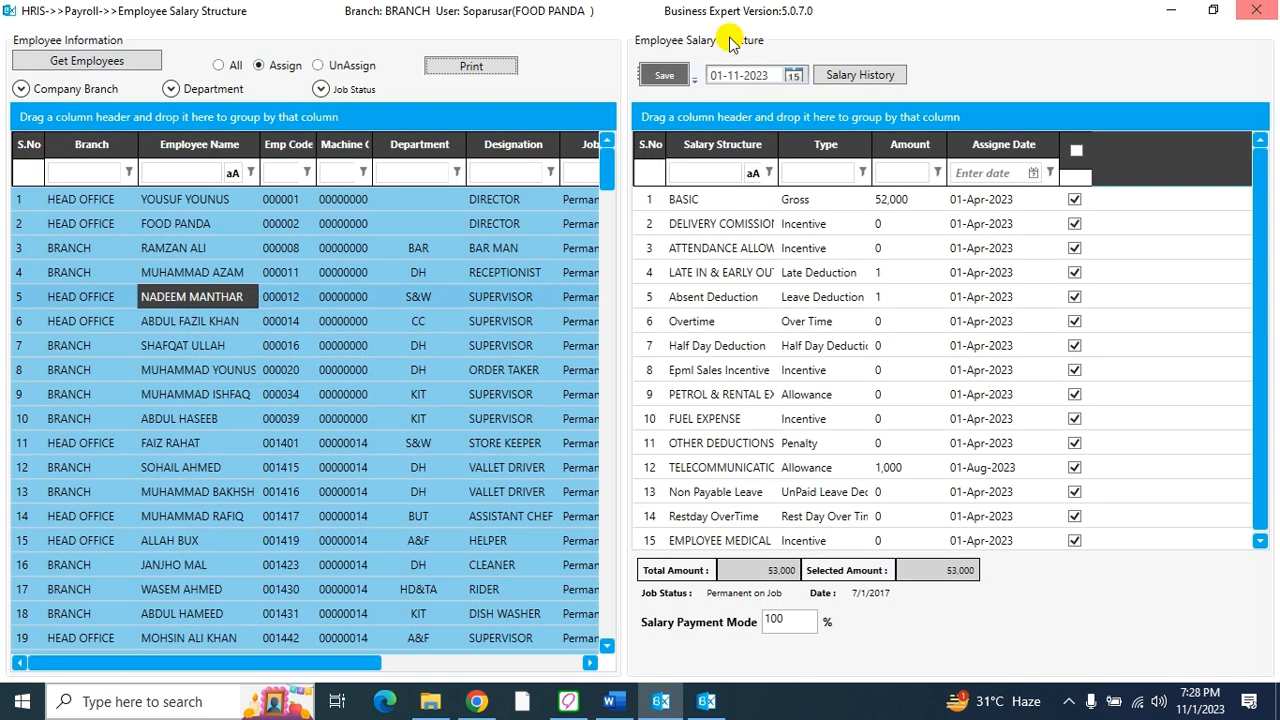
Generate the employee-wise Salary Structure Report, review the listed salary amounts, and close its preview.
left_click(450, 70)
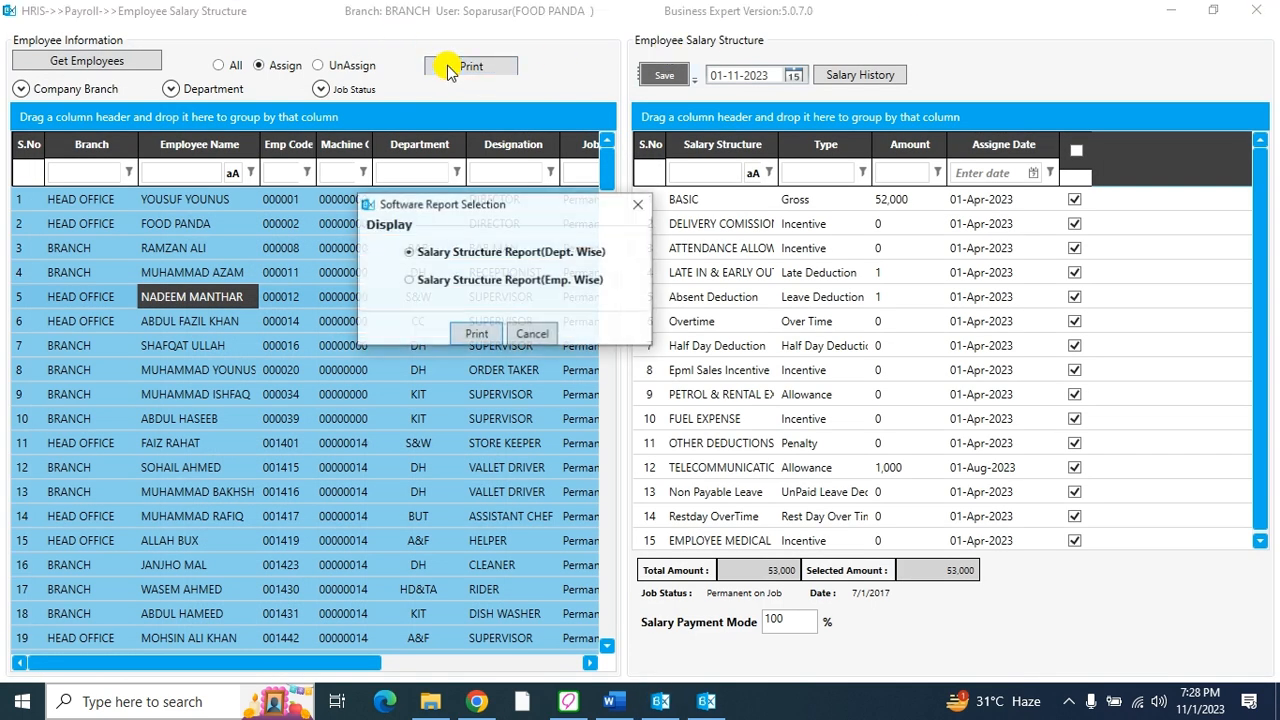
left_click(530, 283)
left_click(470, 335)
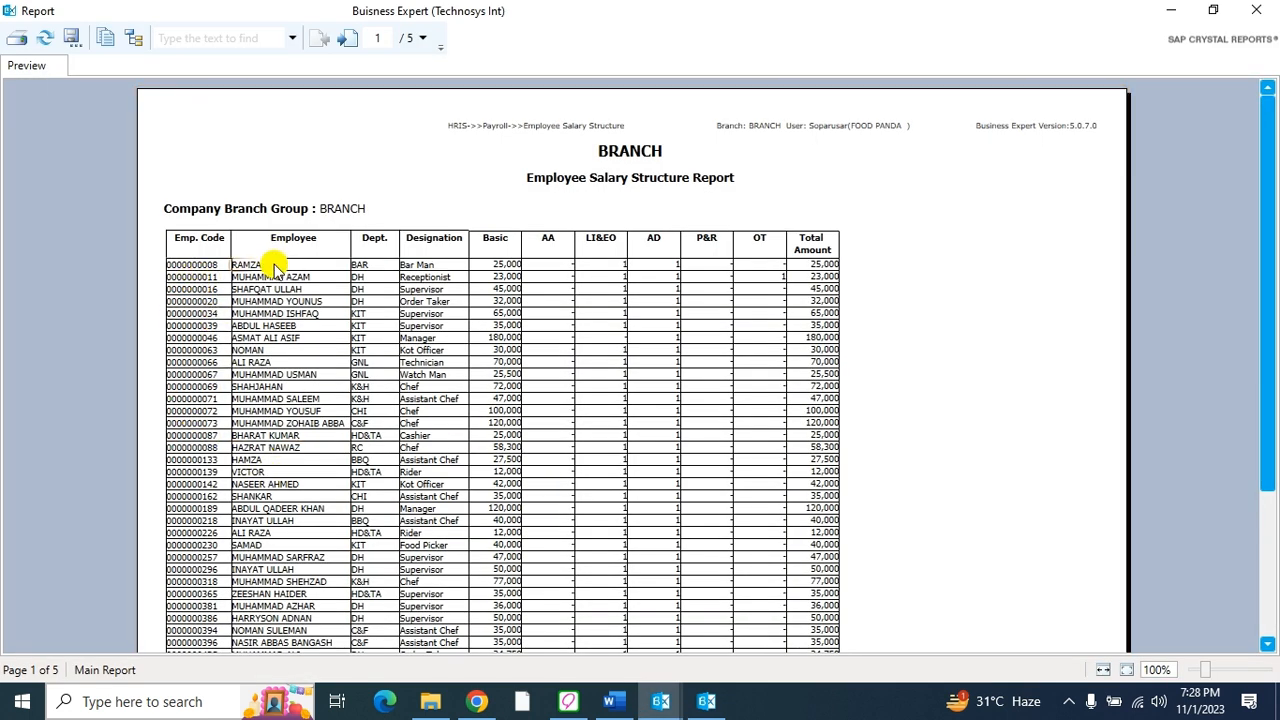
left_click(525, 357)
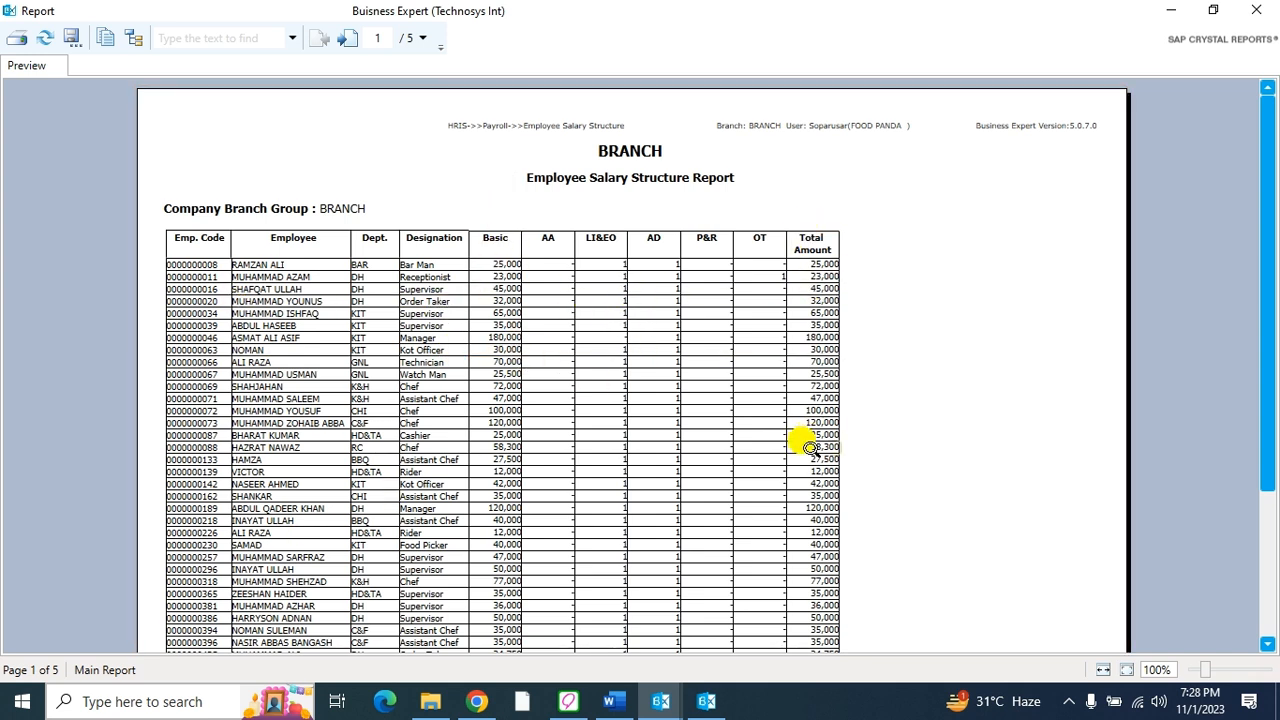
left_click(1256, 10)
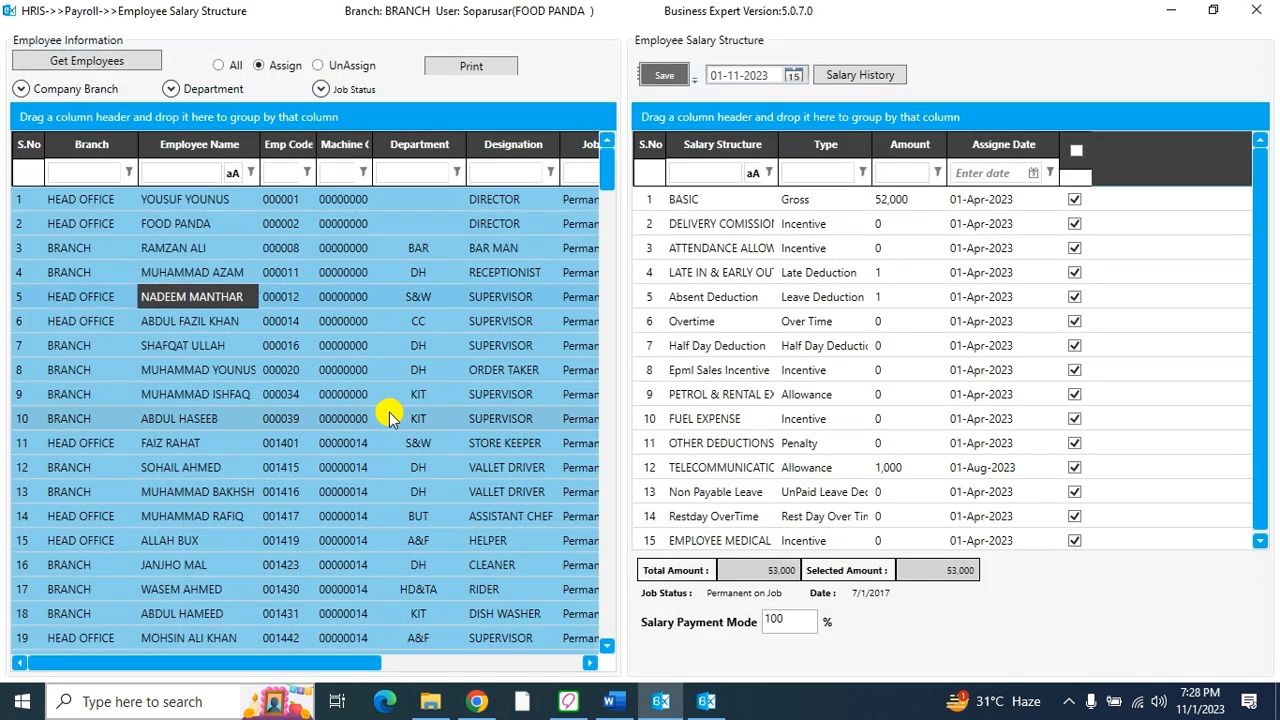